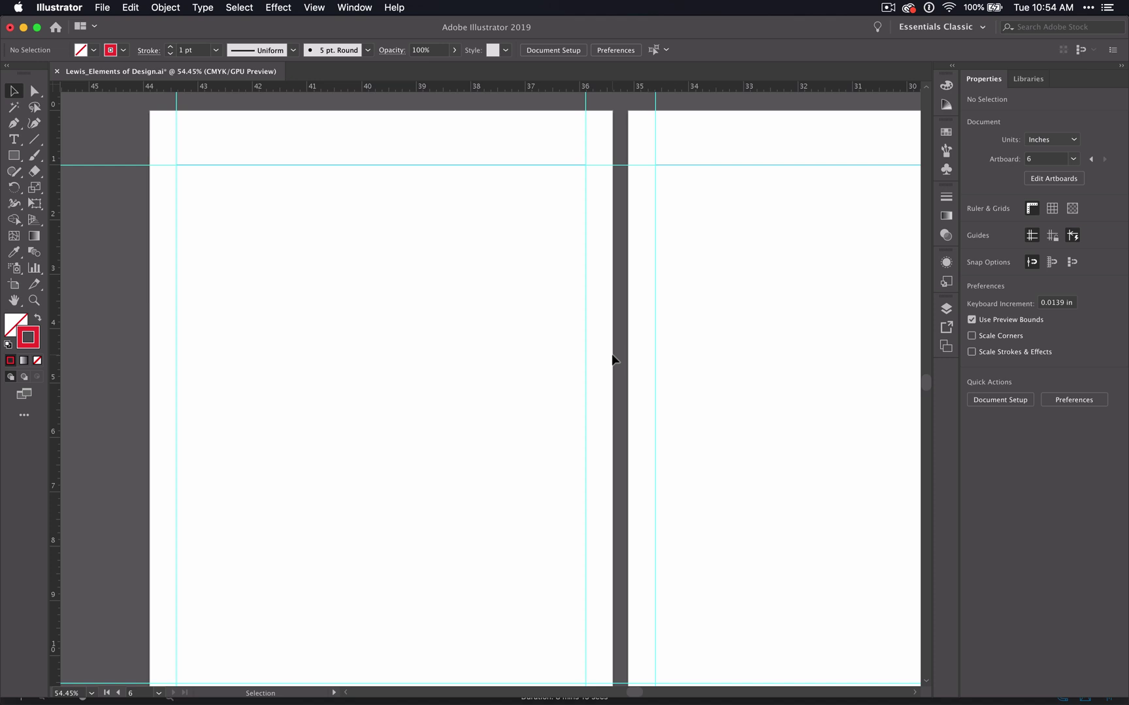
Start a point-type object above the horizontal line on the first artboard.
click(14, 140)
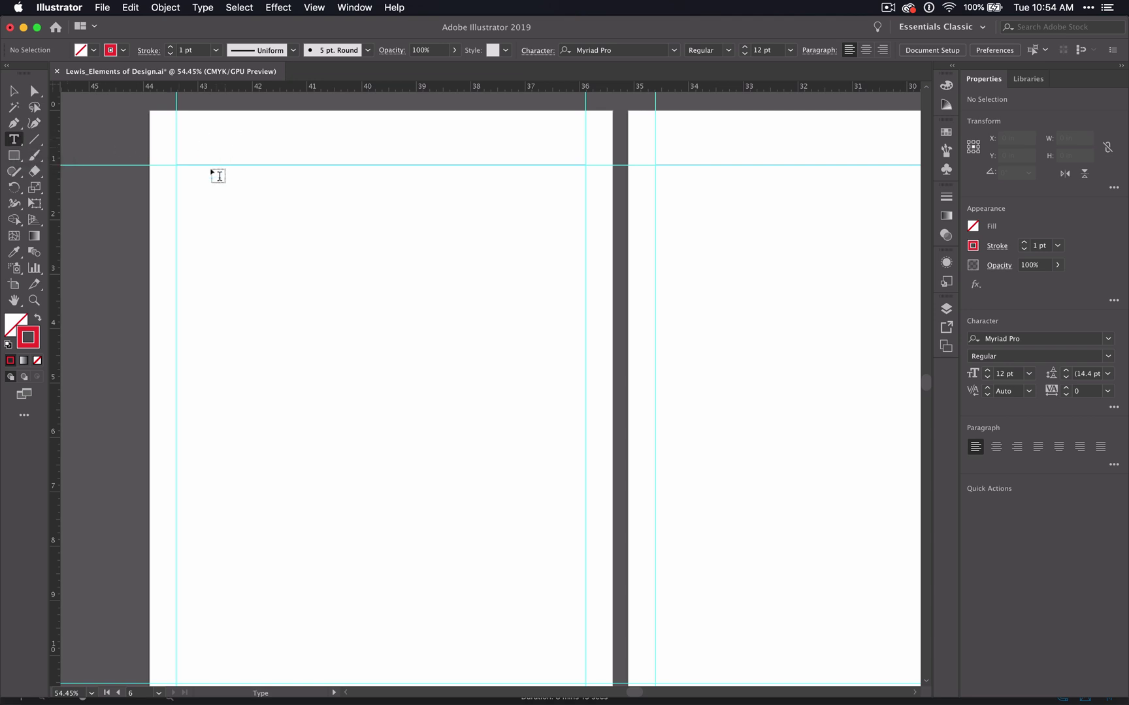
scroll(205, 147, up, 2)
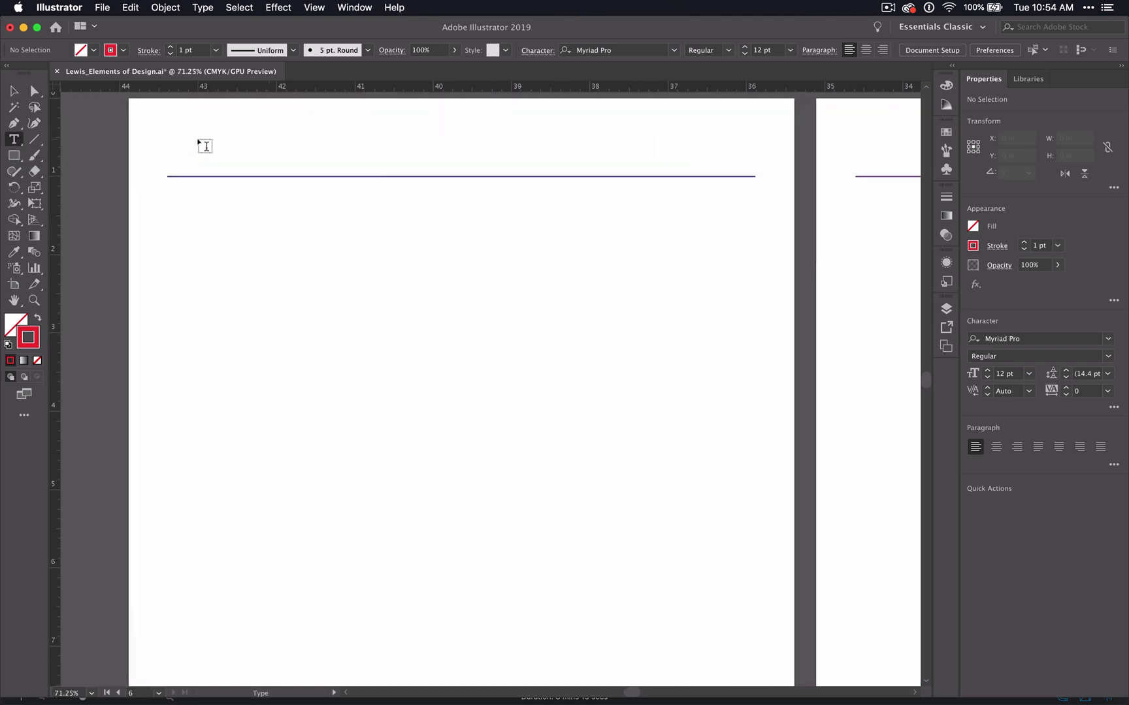
scroll(206, 148, up, 2)
scroll(206, 148, up, 2)
scroll(205, 148, up, 1)
scroll(205, 147, up, 3)
scroll(205, 148, right, 2)
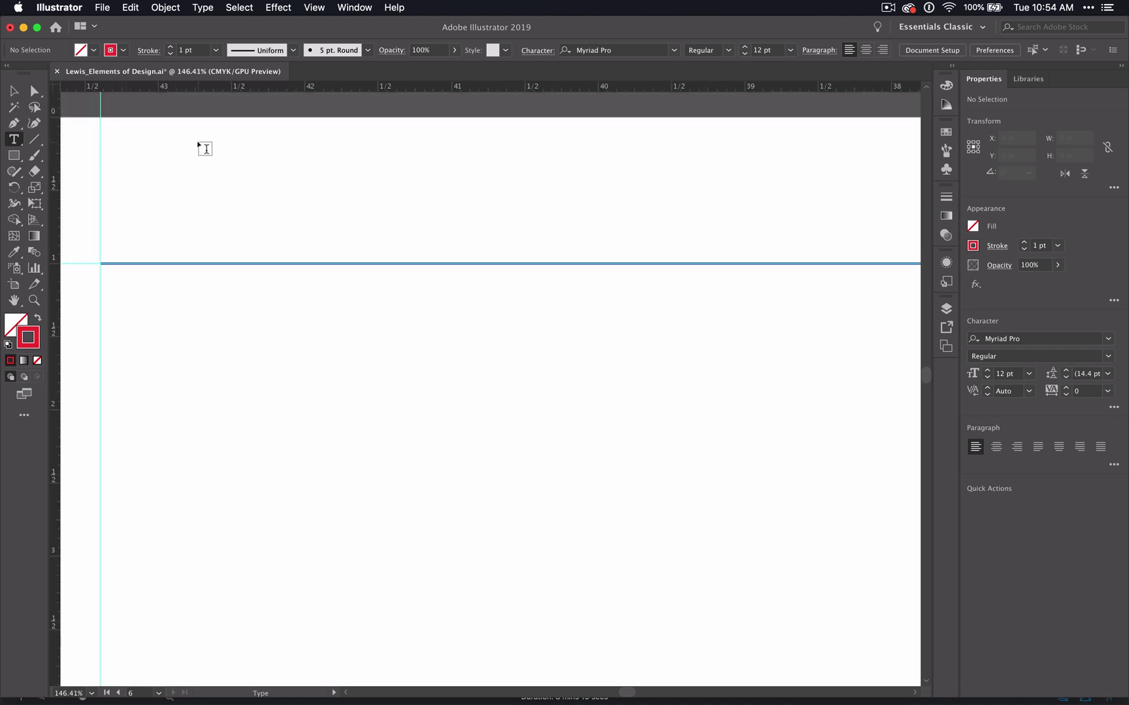
scroll(205, 148, up, 2)
click(157, 179)
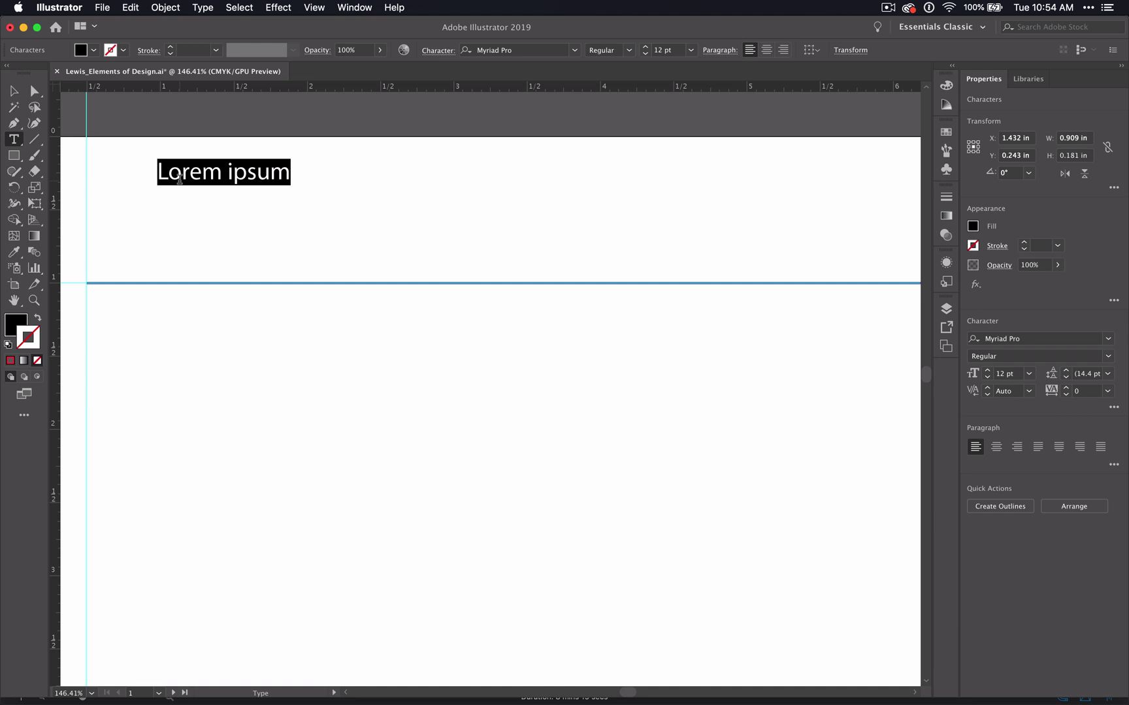
Type a long line of gibberish after the Lorem ipsum placeholder.
key(Right)
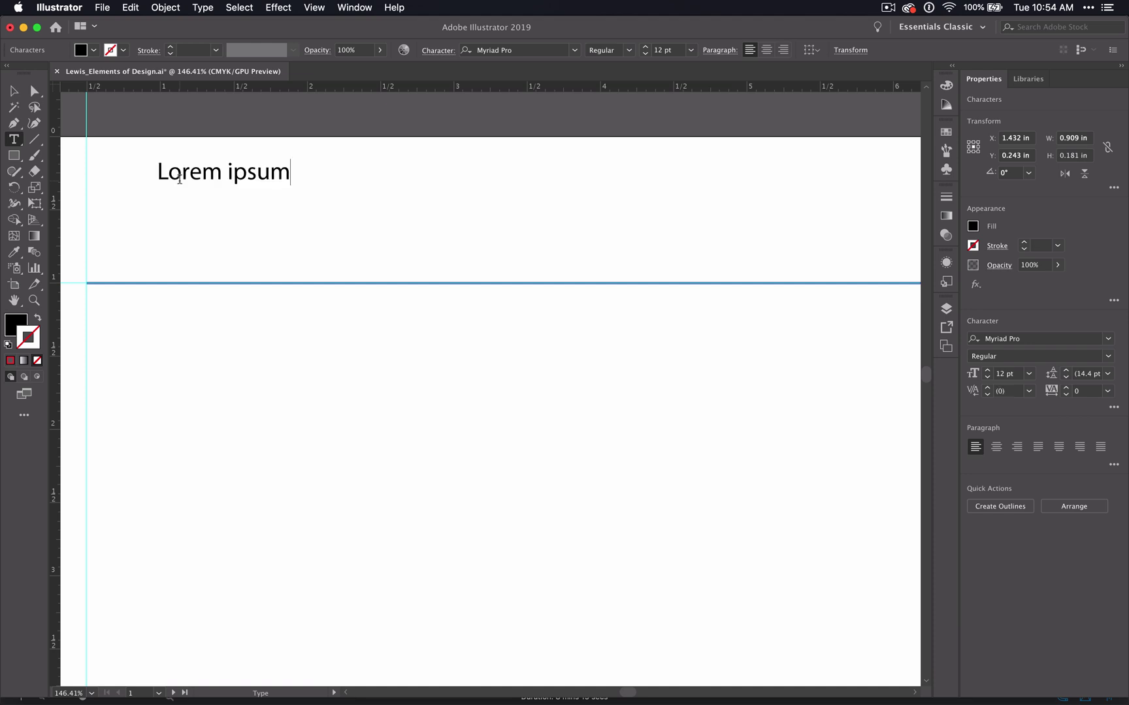
text(jfdiosafjewf jdsokfjewio)
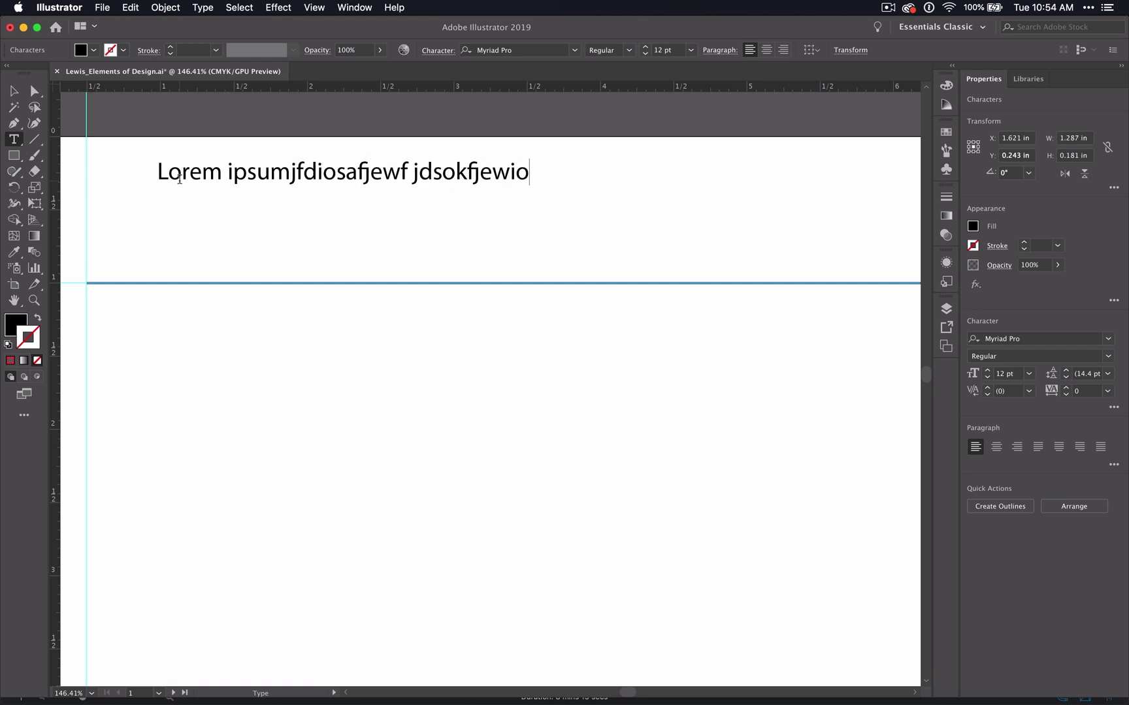
text(kdfslfnioeg tewofivjdsakfdsak diofj)
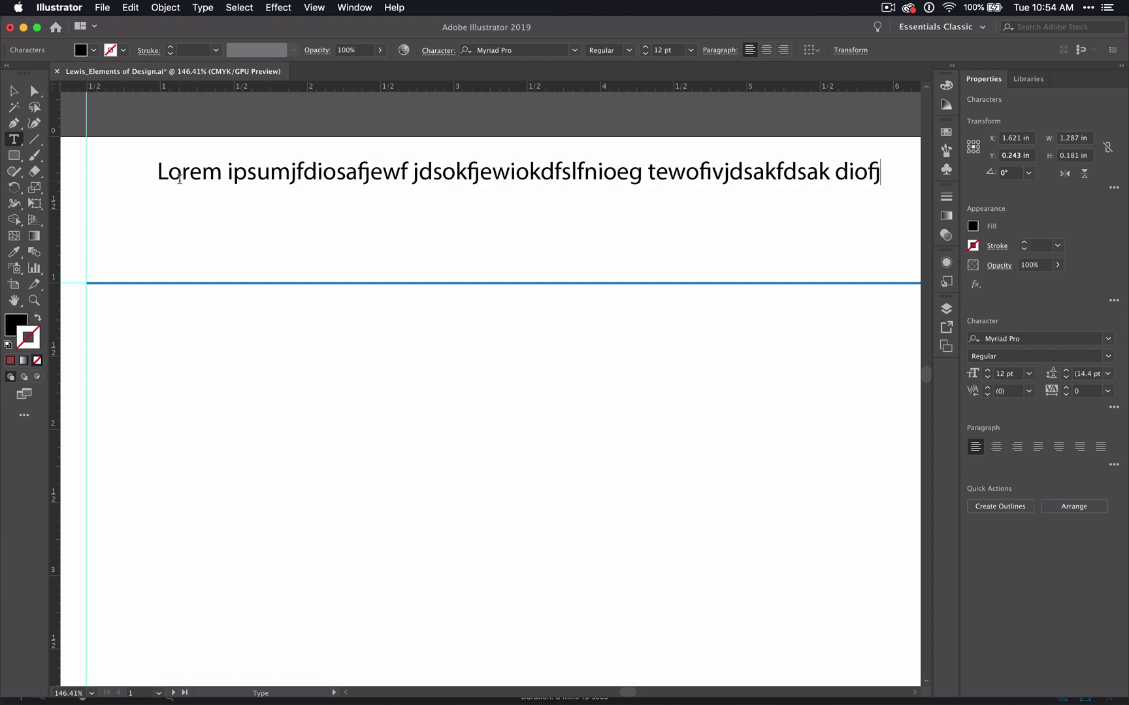
text( dmfdkaso jid fn dwojf ewi nfkds fi)
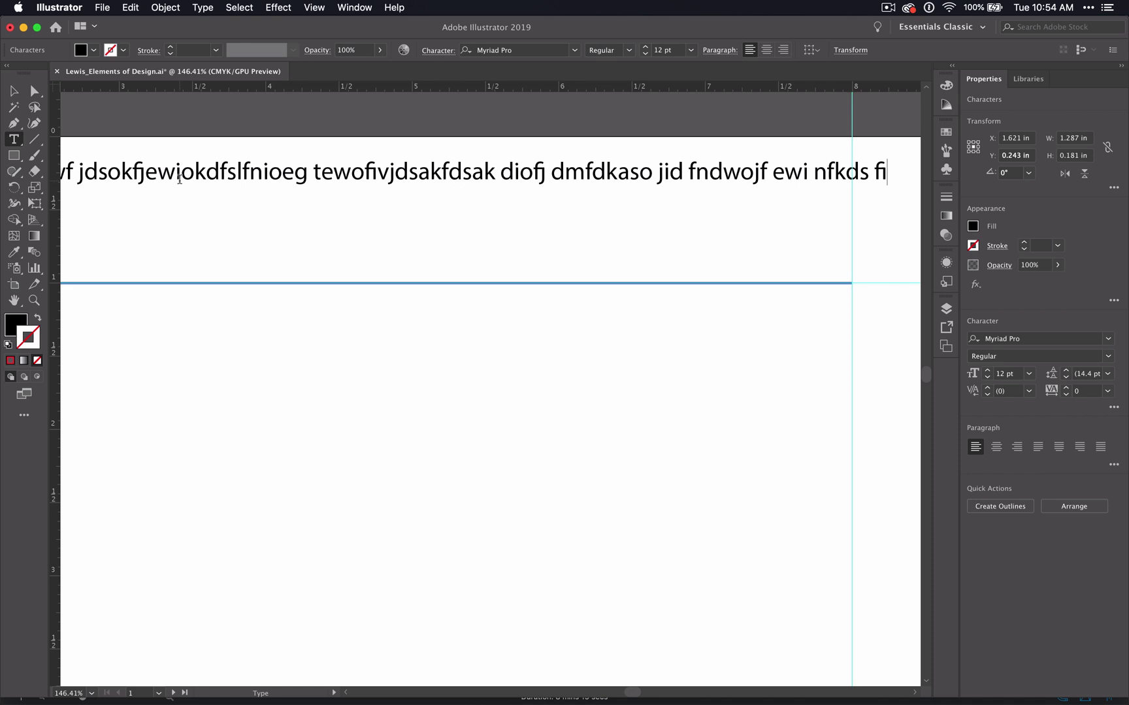
text(owd mfd fjiow fkd fioewd fkdlf iod)
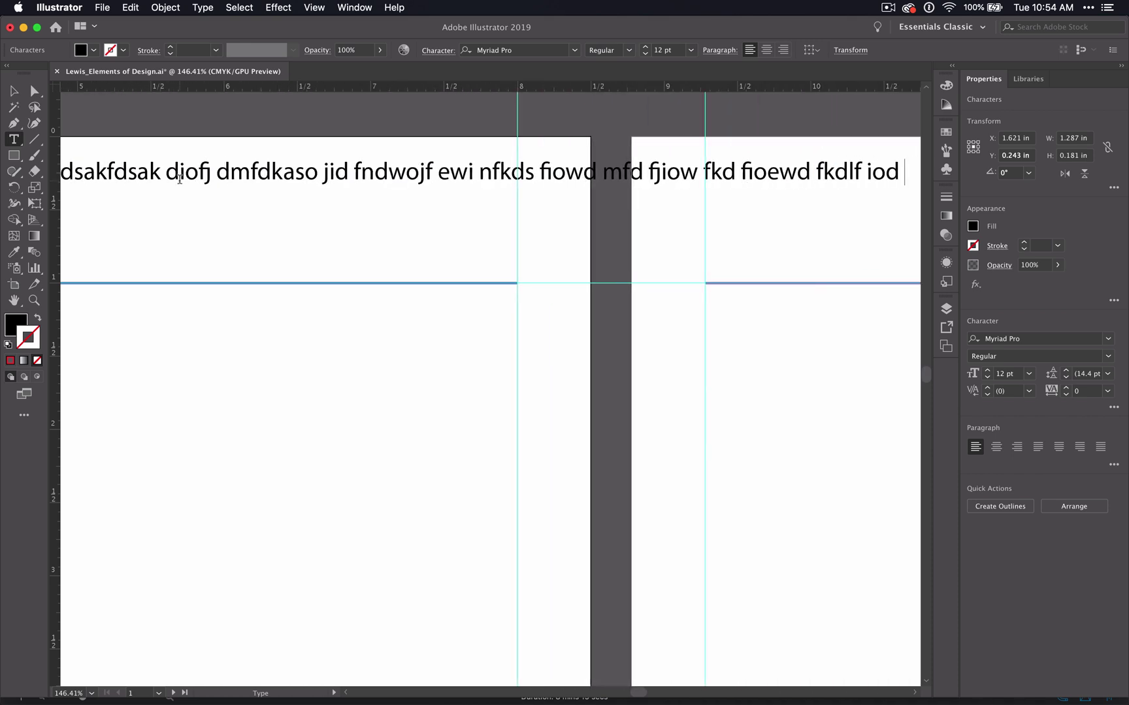
text( jckd fioew fjid fkwd fioeww fkewe fiew)
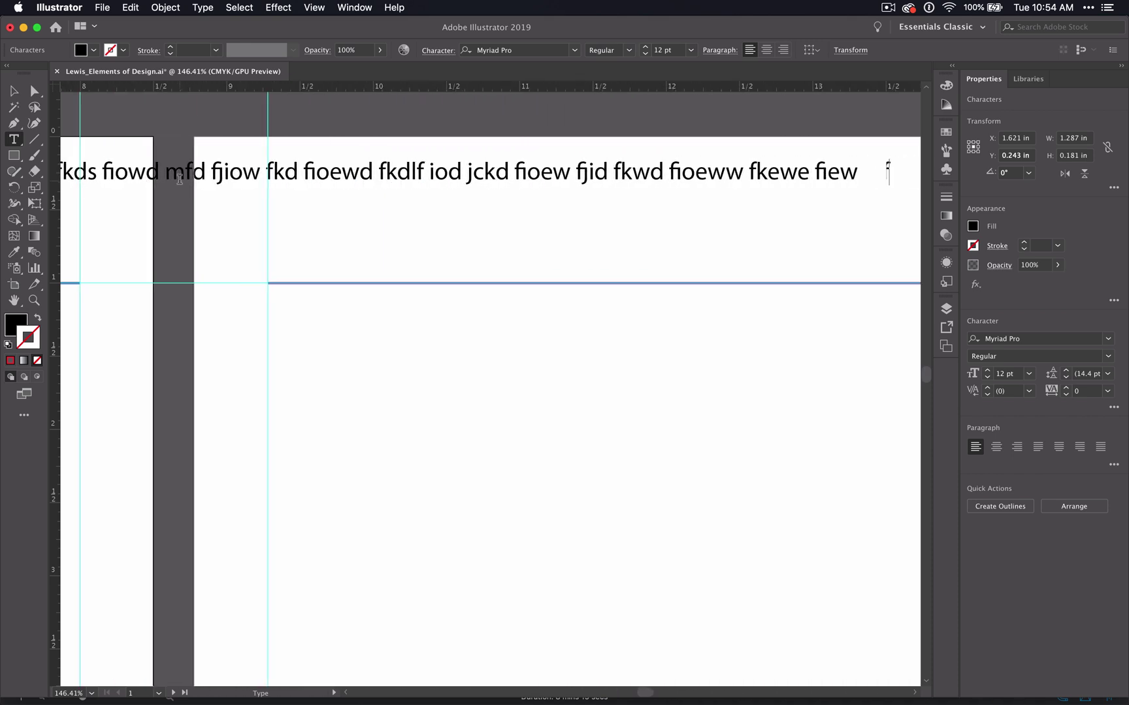
text(o jfewio)
scroll(352, 235, down, 3)
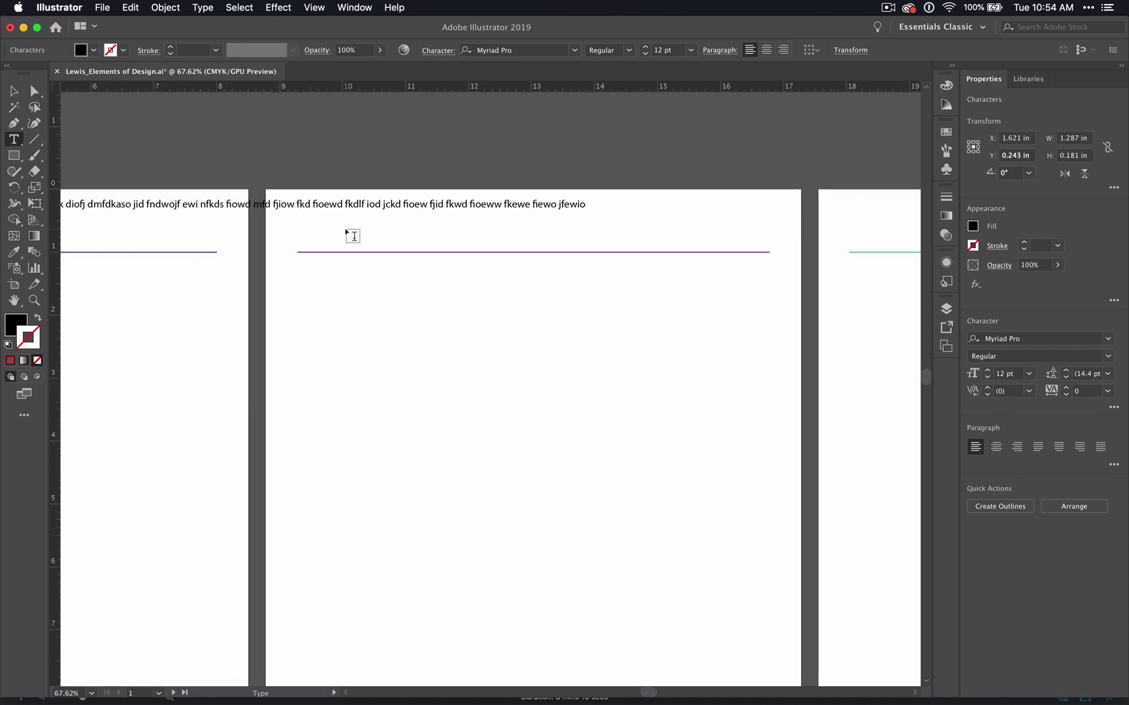
scroll(353, 235, down, 2)
scroll(352, 261, down, 2)
scroll(351, 275, down, 2)
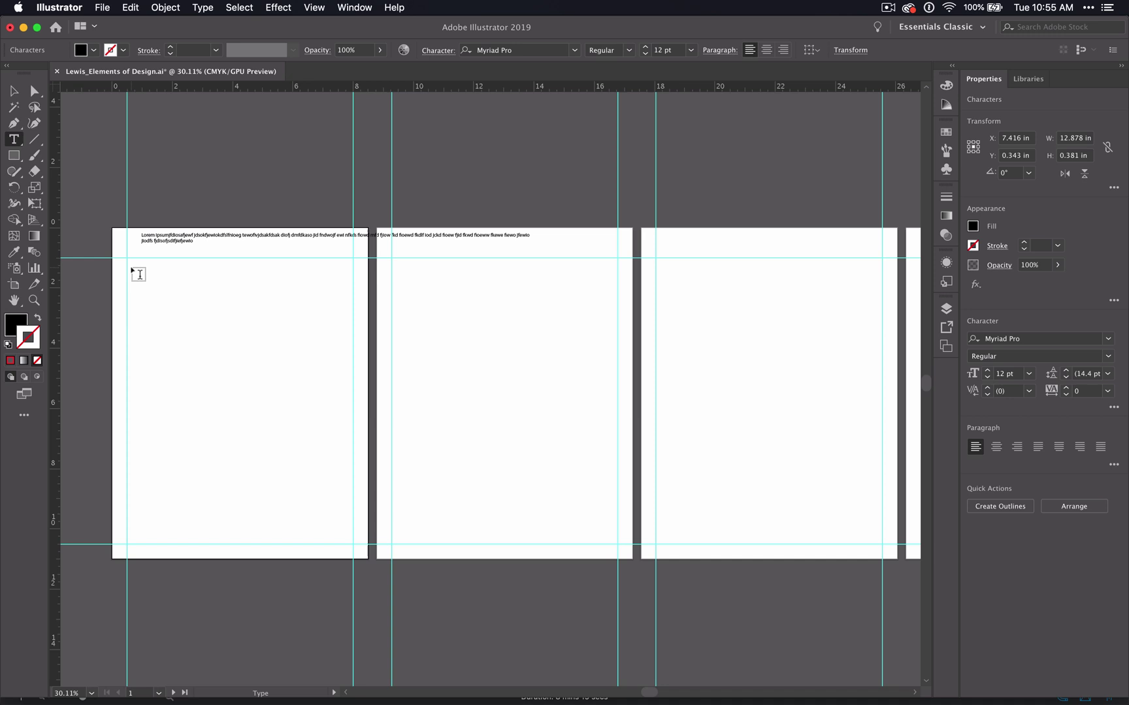
Create an area-type frame below the line and replace its filler with one gibberish line.
drag(131, 268, 343, 319)
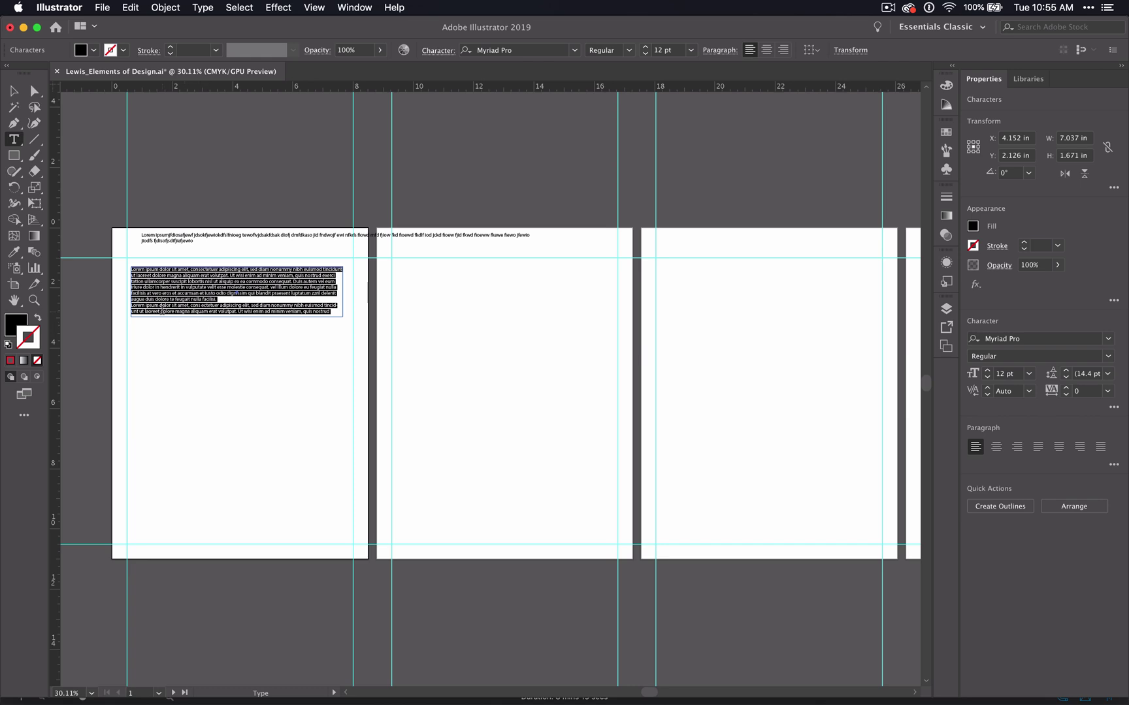
scroll(162, 311, up, 5)
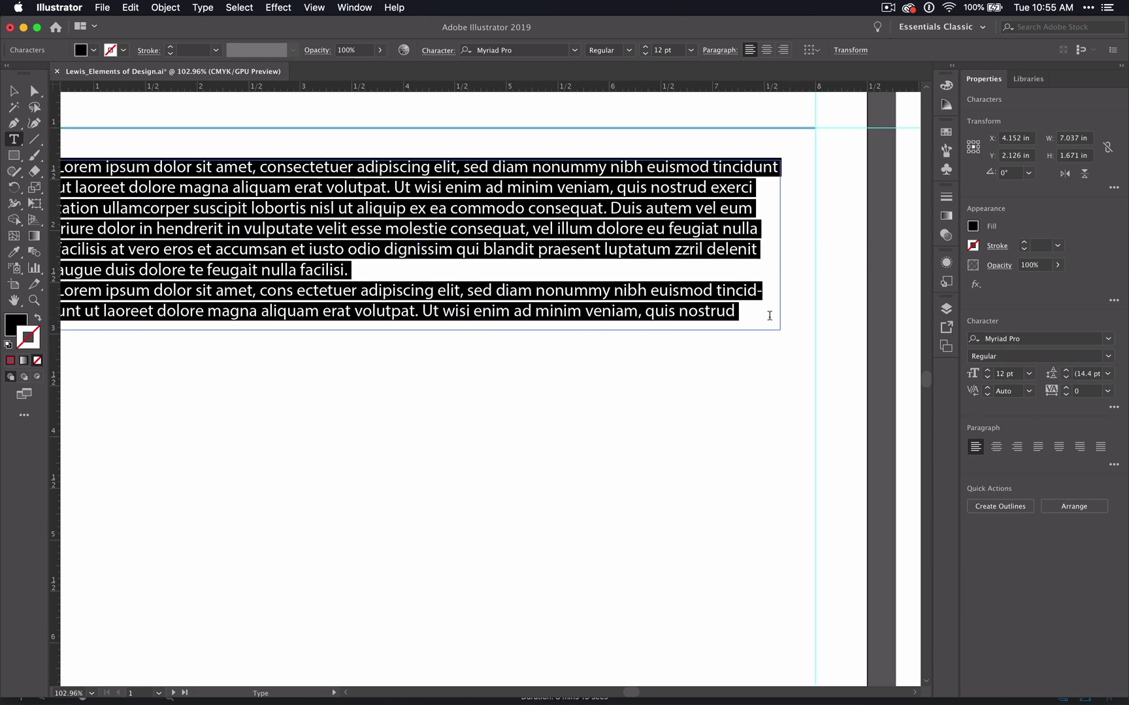
click(770, 315)
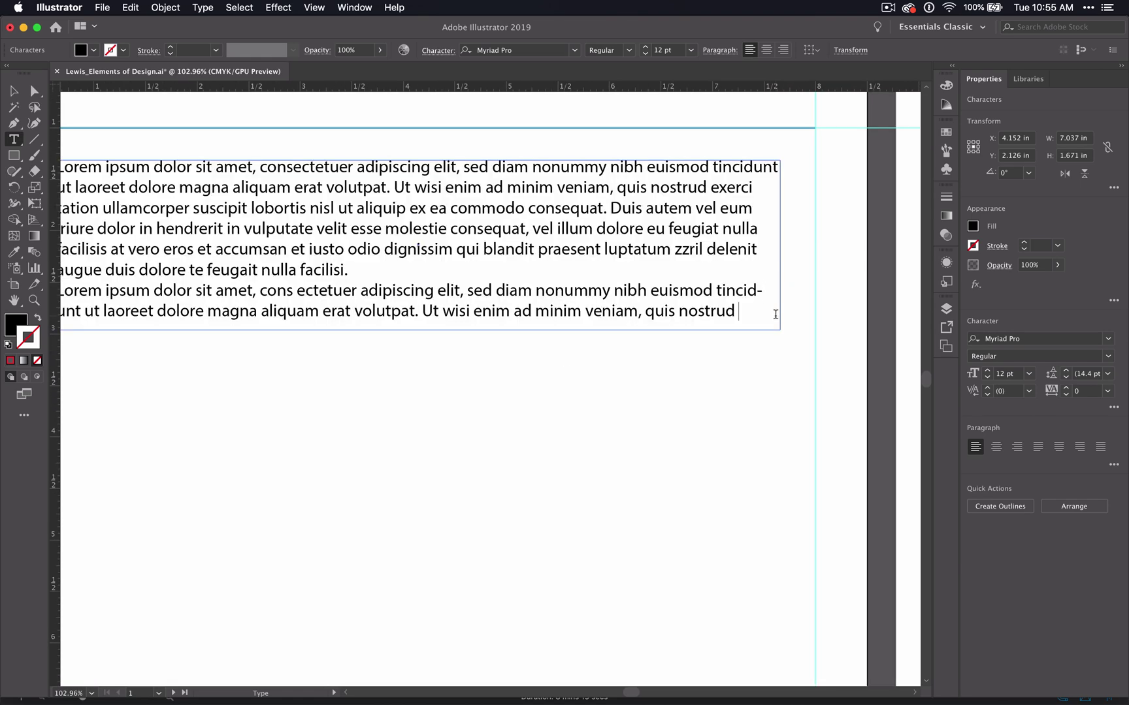
scroll(288, 254, left, 3)
triple_click(314, 251)
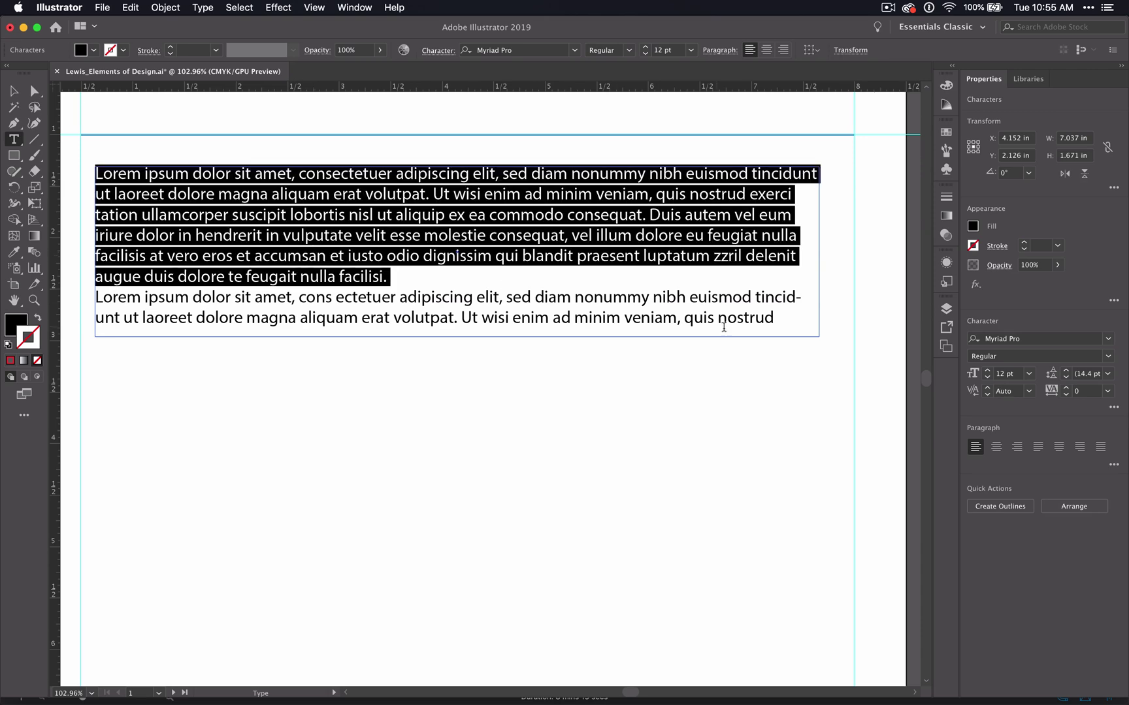
drag(774, 317, 345, 254)
key(BackSpace)
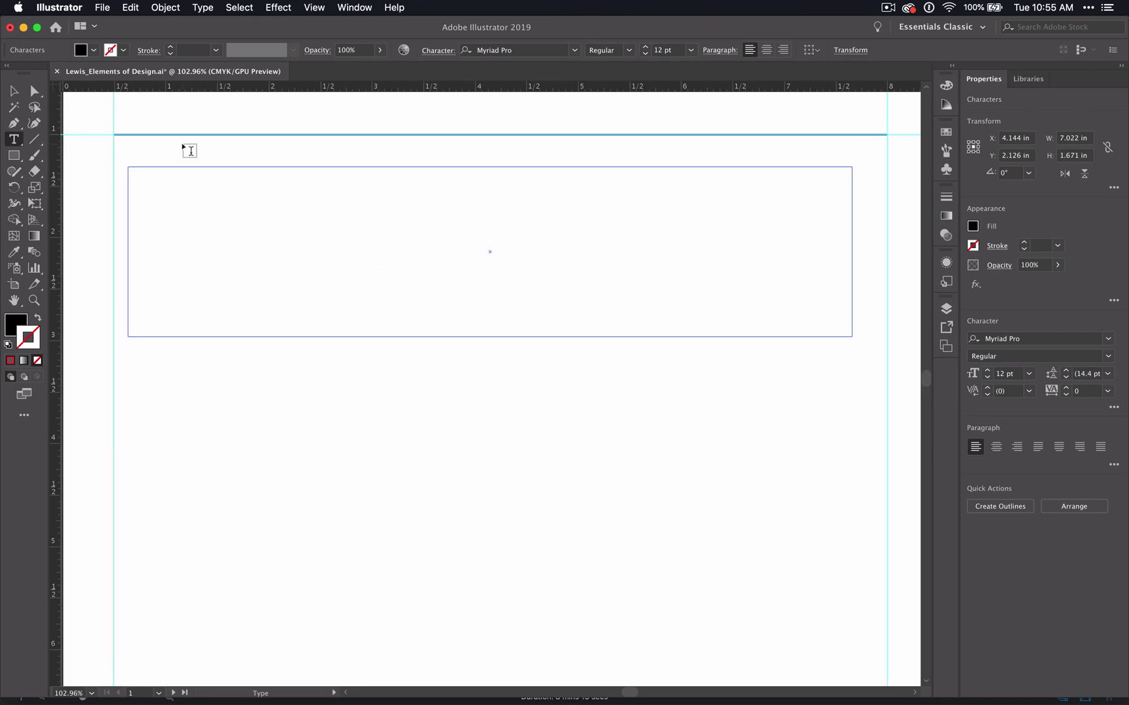
text(fjdfjdiaofjdio fjdiso fdosofjidos fkds foidsj fkdnfds fndsaknfjds fivsmfklsa’)
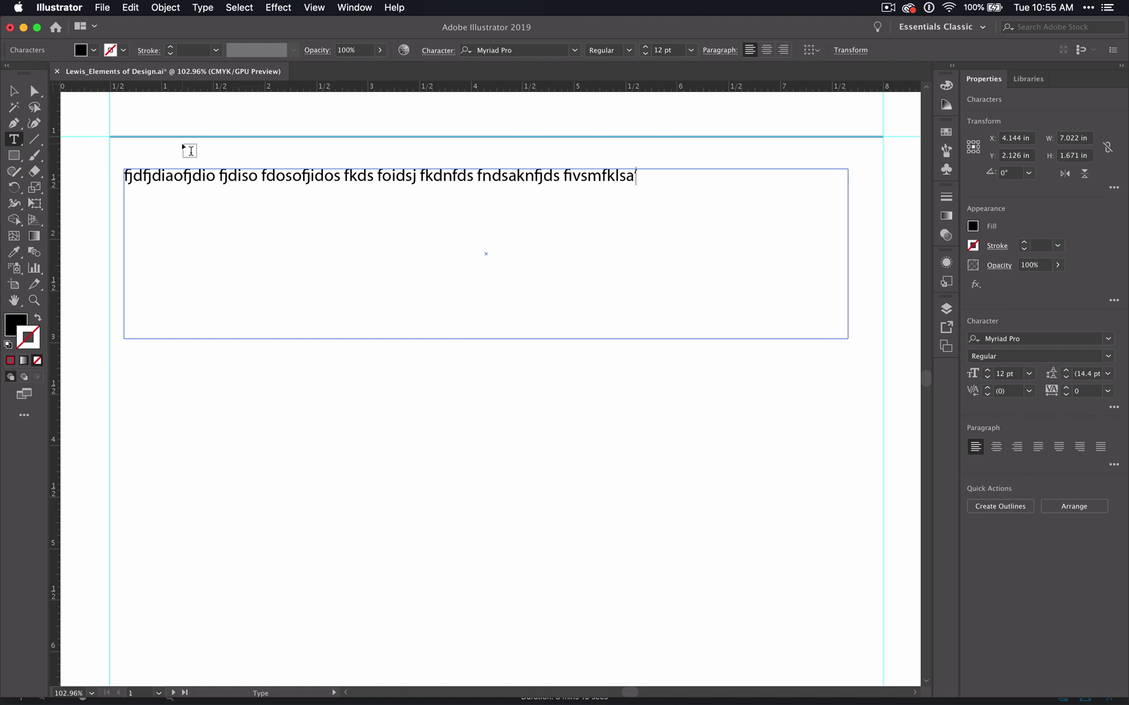
text(JDOSPJVIFOSADGNKDSLFDS FJDSIAfdafkfd fdafjdaofjdsio jfidoa fda dfjsifjdas fda fdojfdos)
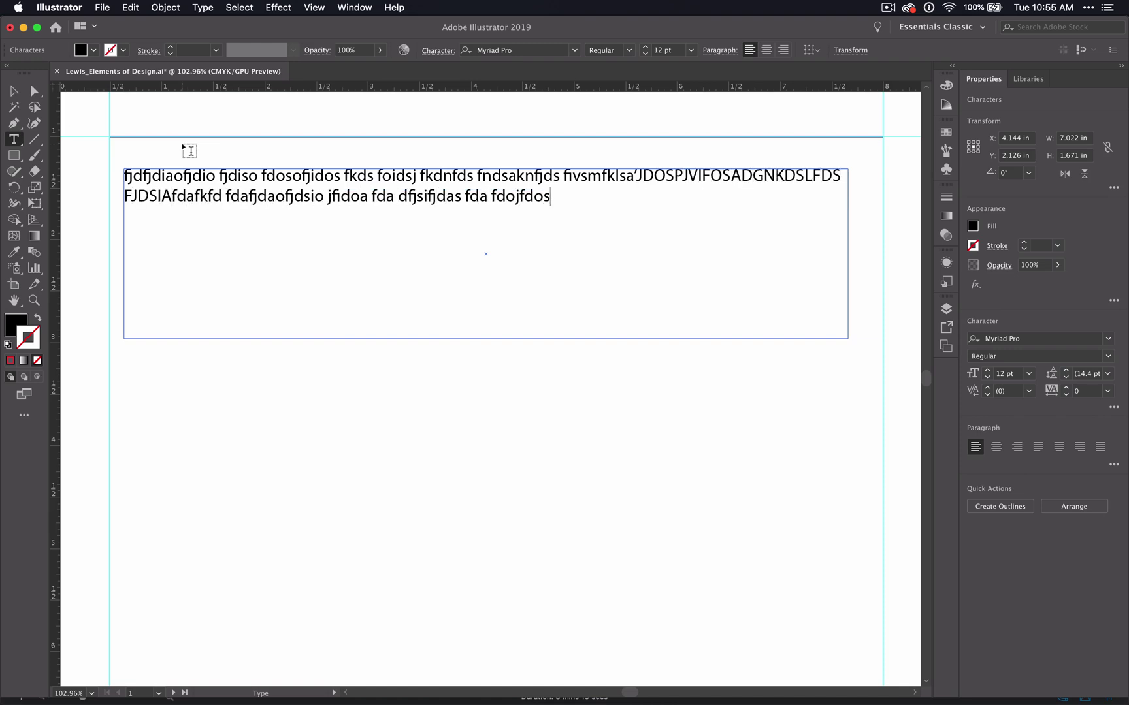
Delete the lower text box and the Lorem text line, leaving only the rule and guides.
key(ctrl+z)
key(ctrl+z)
key(ctrl+minus)
key(Escape)
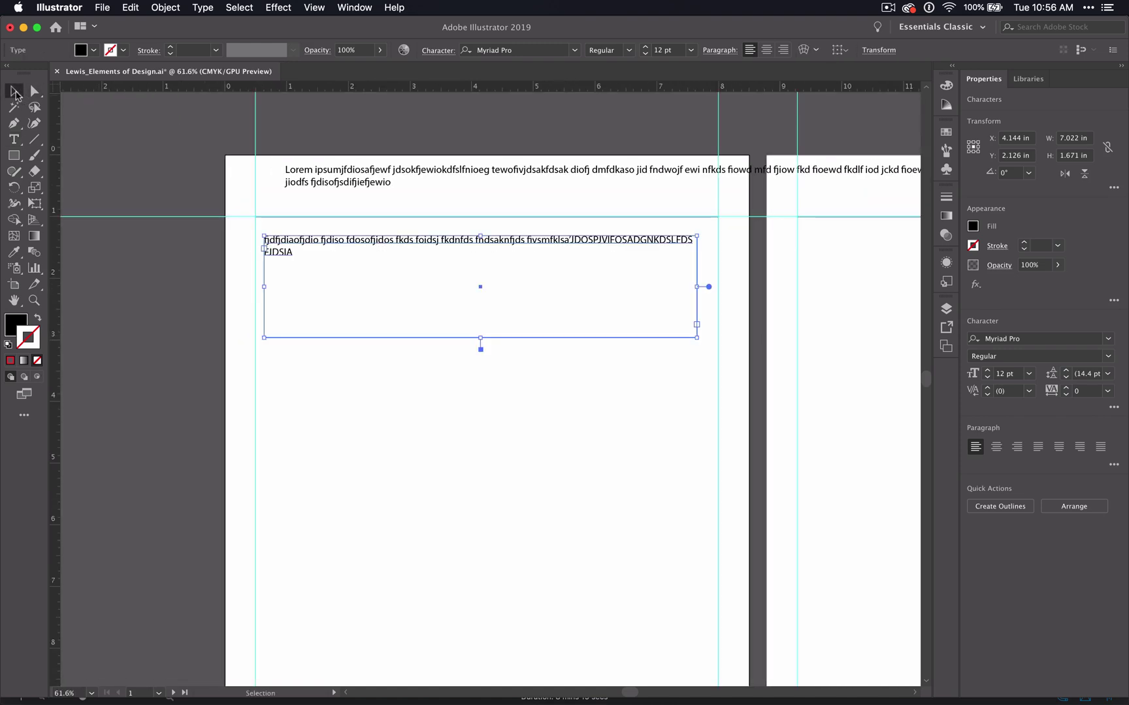
key(Delete)
click(360, 189)
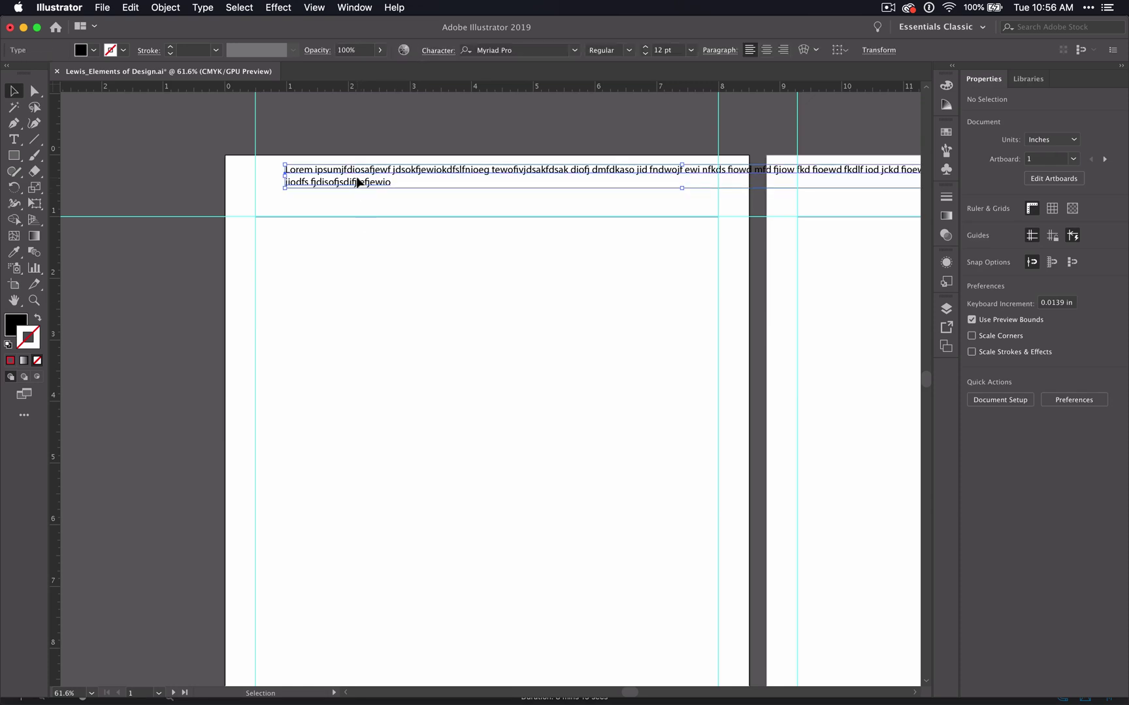
key(Delete)
click(14, 139)
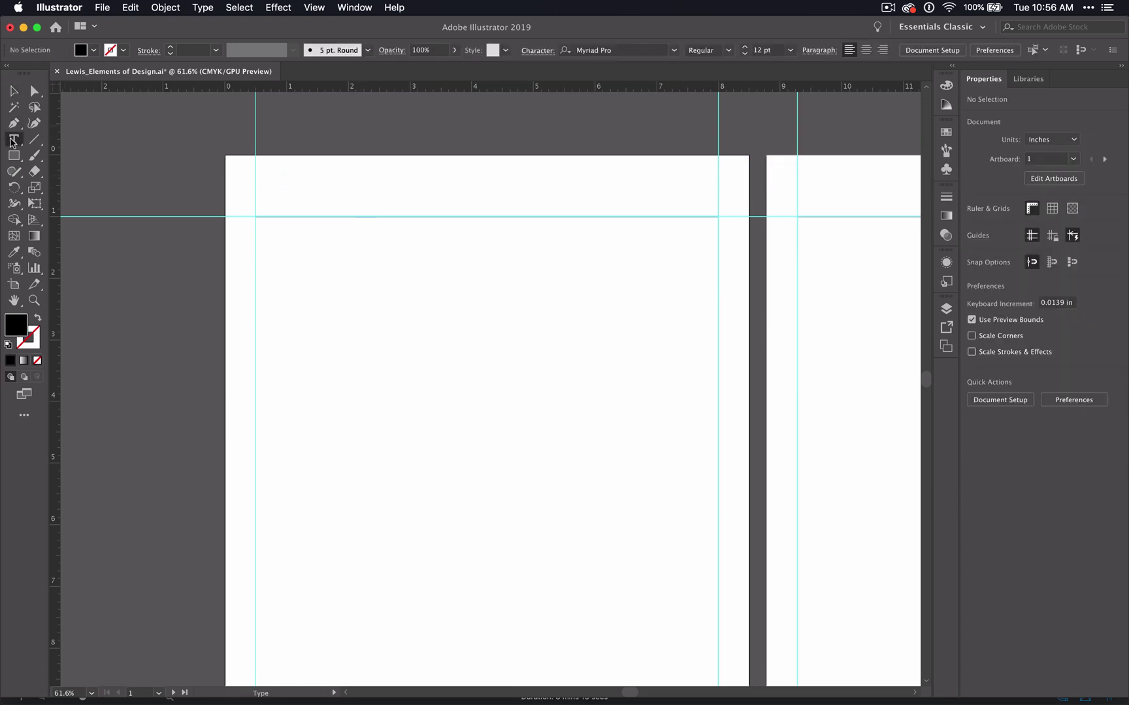
scroll(273, 200, up, 5)
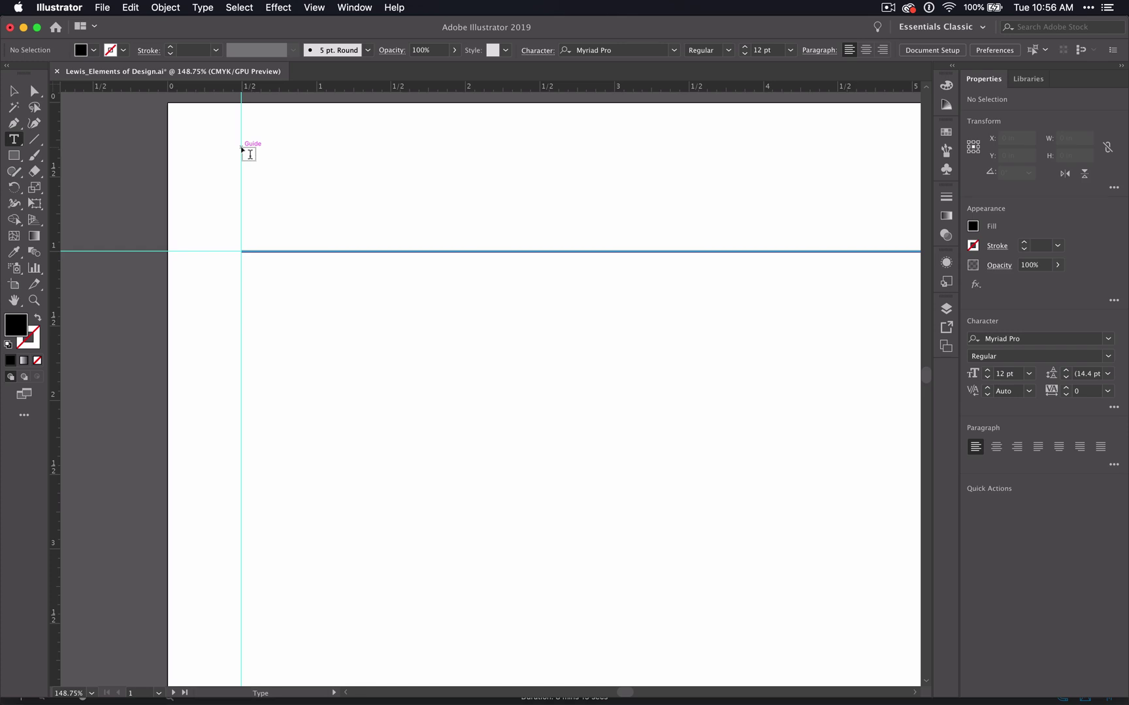
Type the heading 'Line' at the top-left guide above the horizontal rule.
click(249, 151)
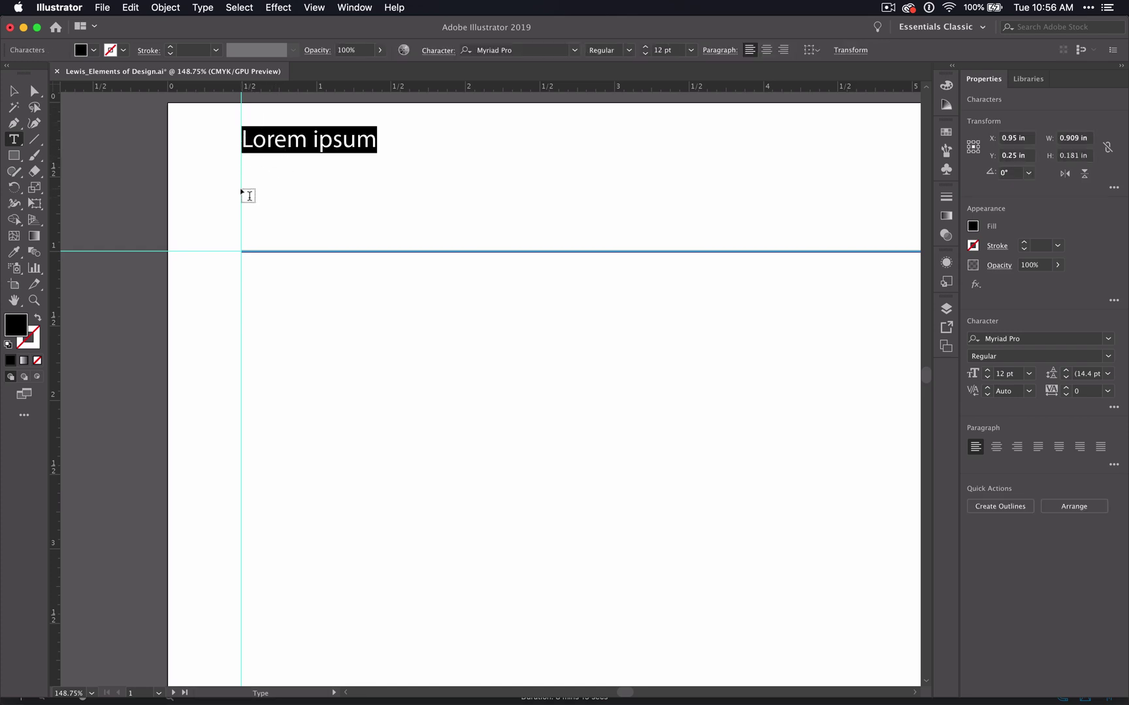
key(BackSpace)
text(Lin)
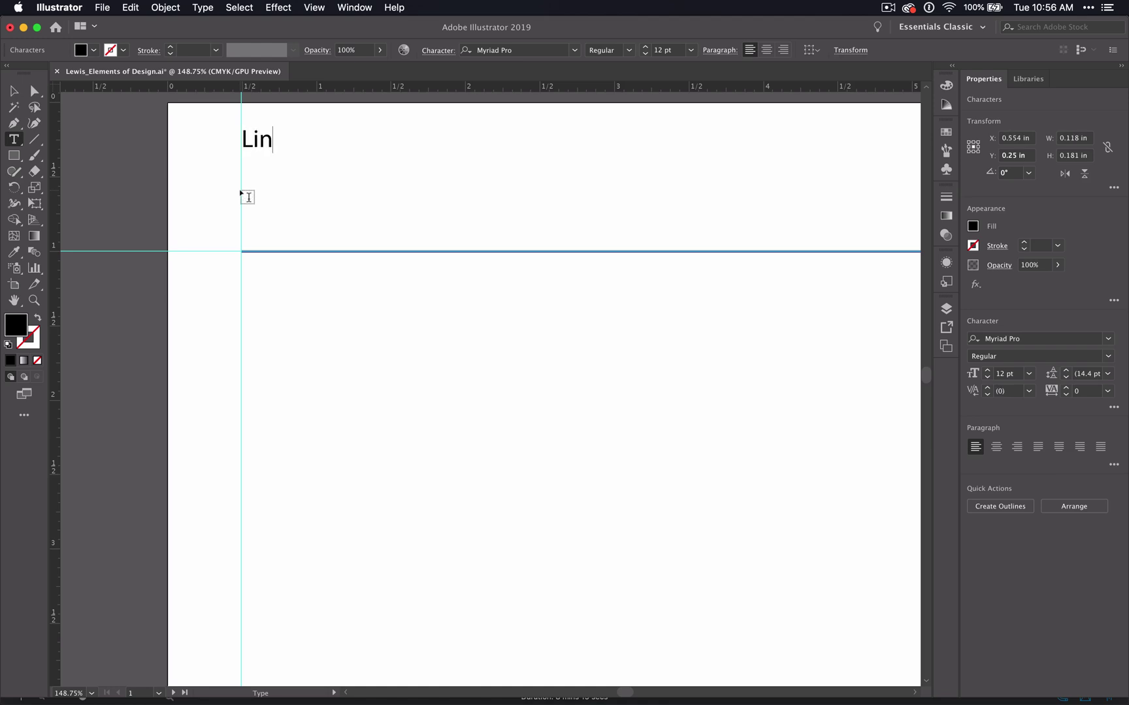
text(e)
click(14, 91)
click(13, 139)
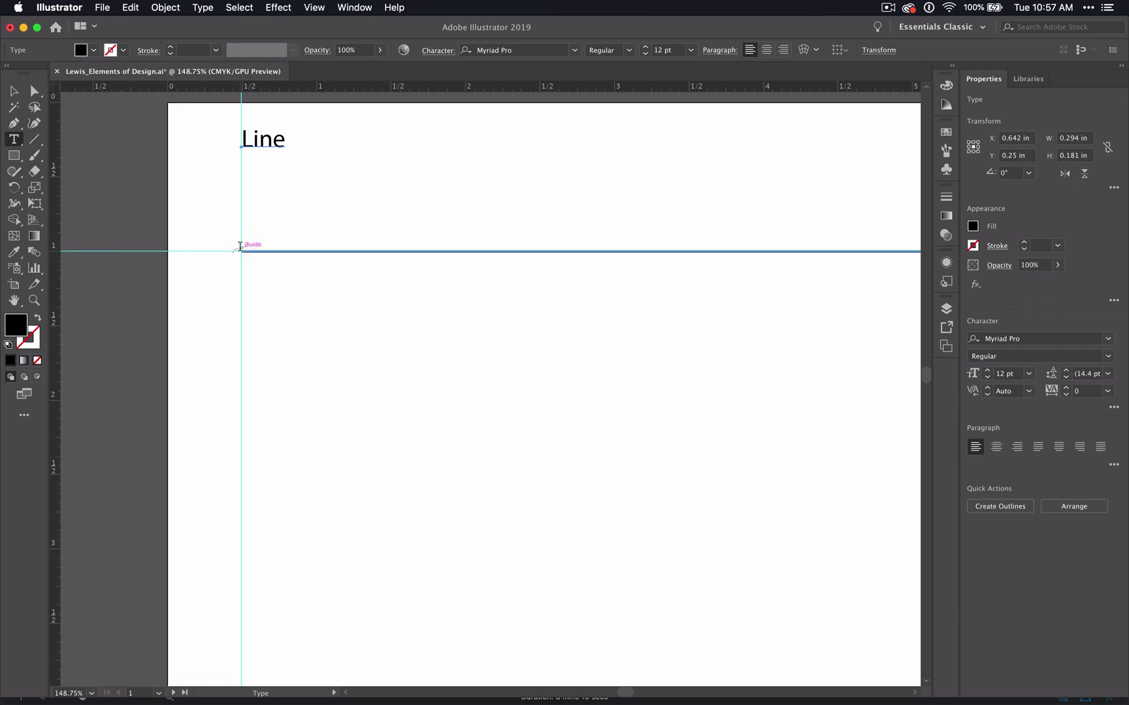
scroll(240, 248, up, 5)
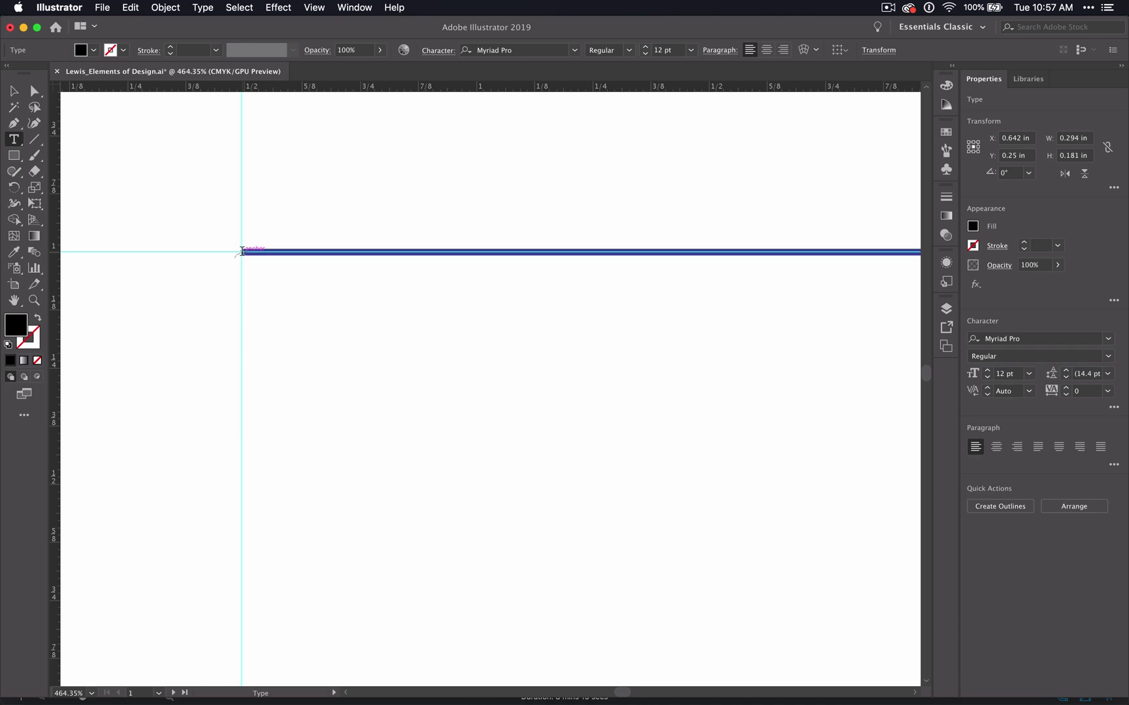
click(241, 250)
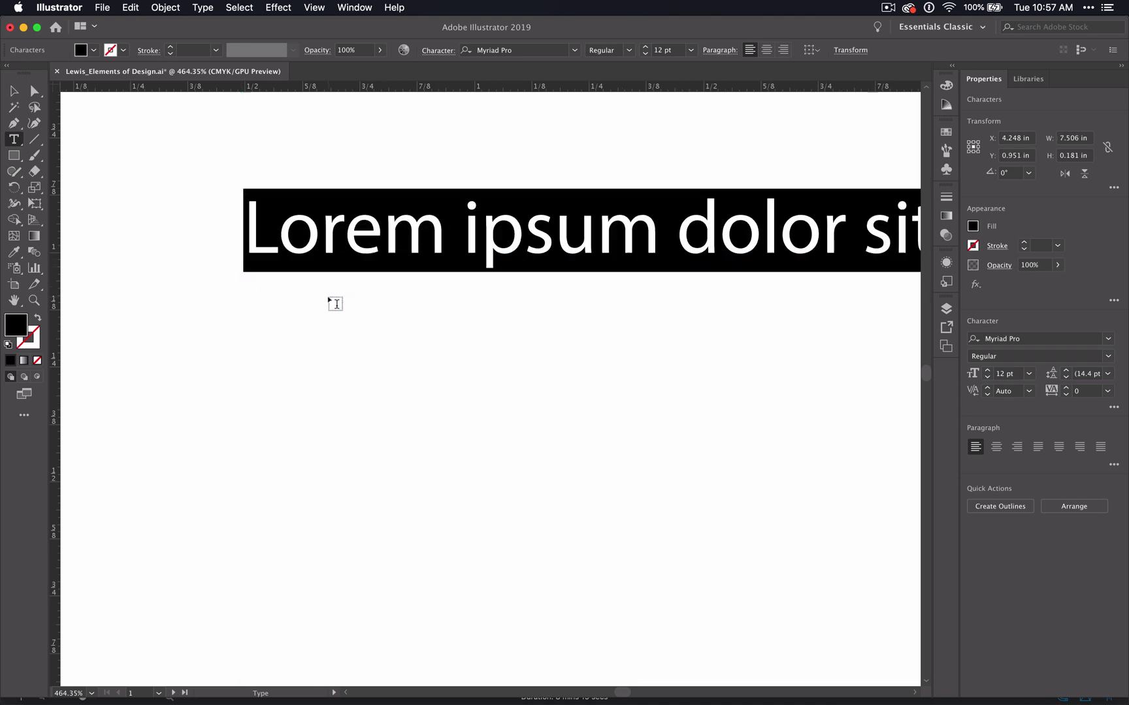
scroll(335, 303, down, 2)
scroll(334, 306, down, 2)
scroll(334, 308, down, 1)
scroll(333, 311, down, 1)
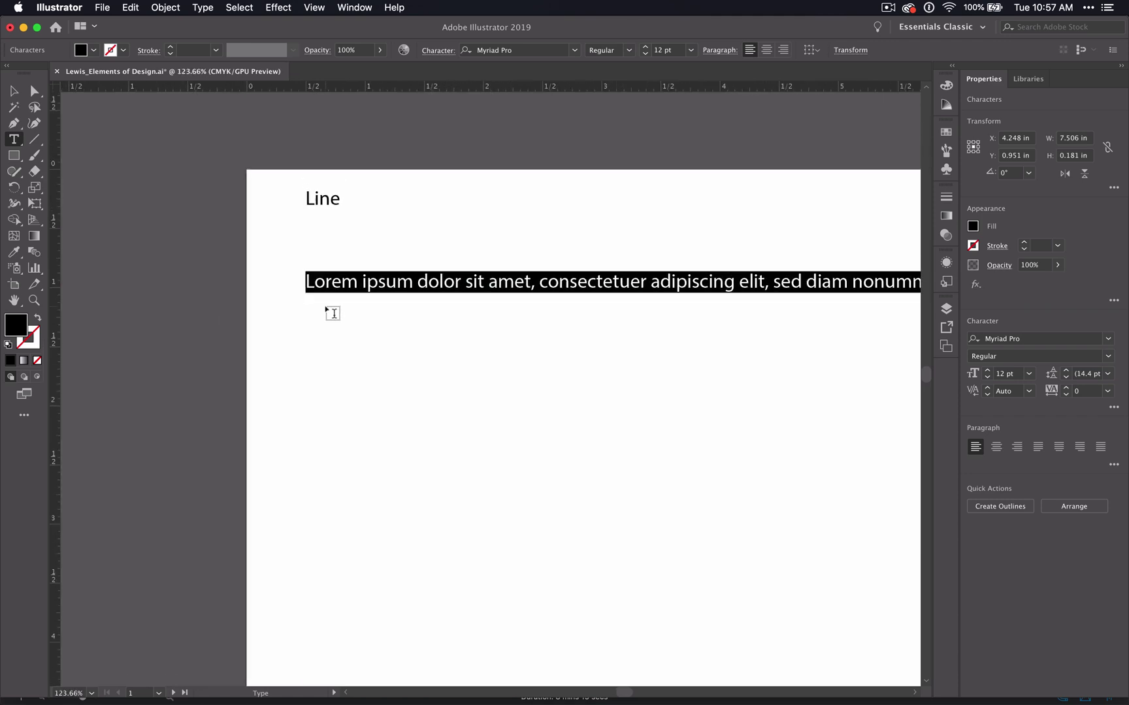
scroll(333, 313, down, 1)
scroll(332, 313, right, 3)
scroll(332, 314, right, 2)
scroll(333, 313, right, 2)
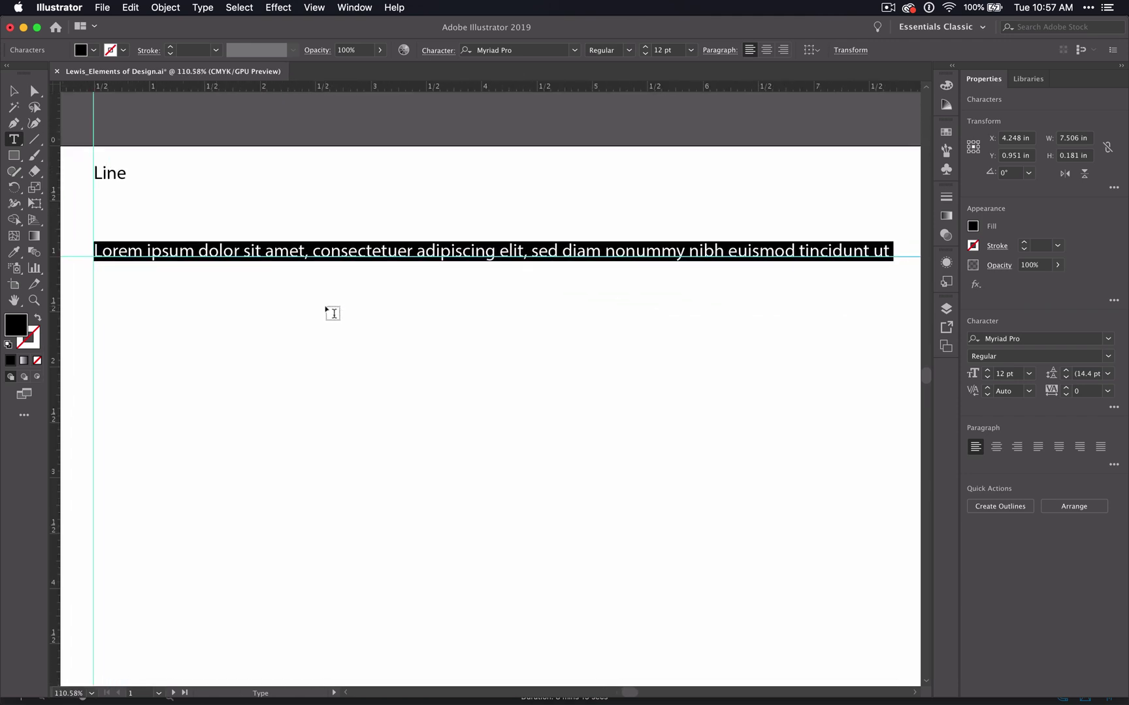
scroll(333, 313, right, 1)
scroll(333, 314, up, 1)
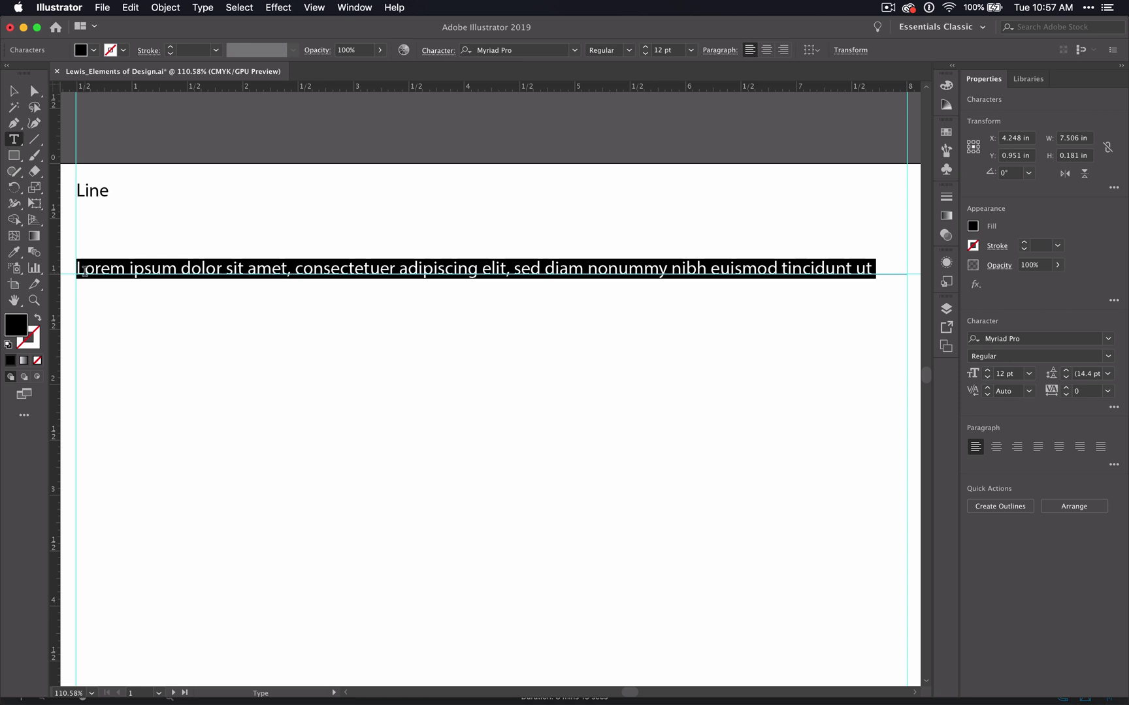
key(ctrl+z)
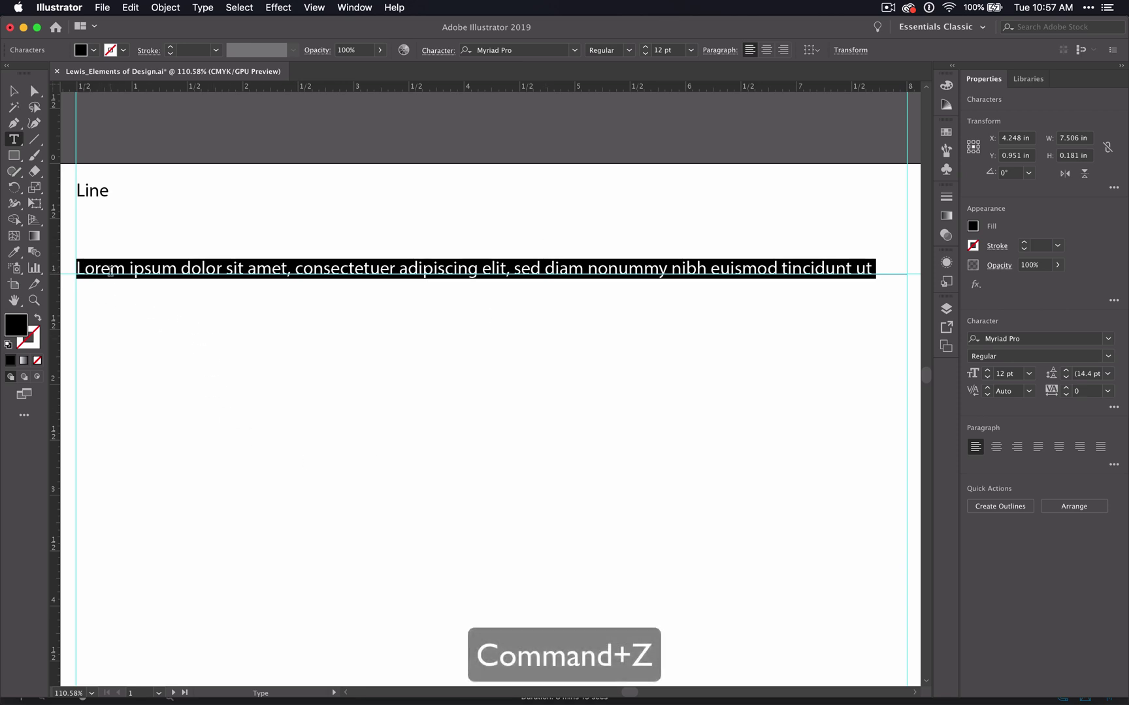
key(ctrl+z)
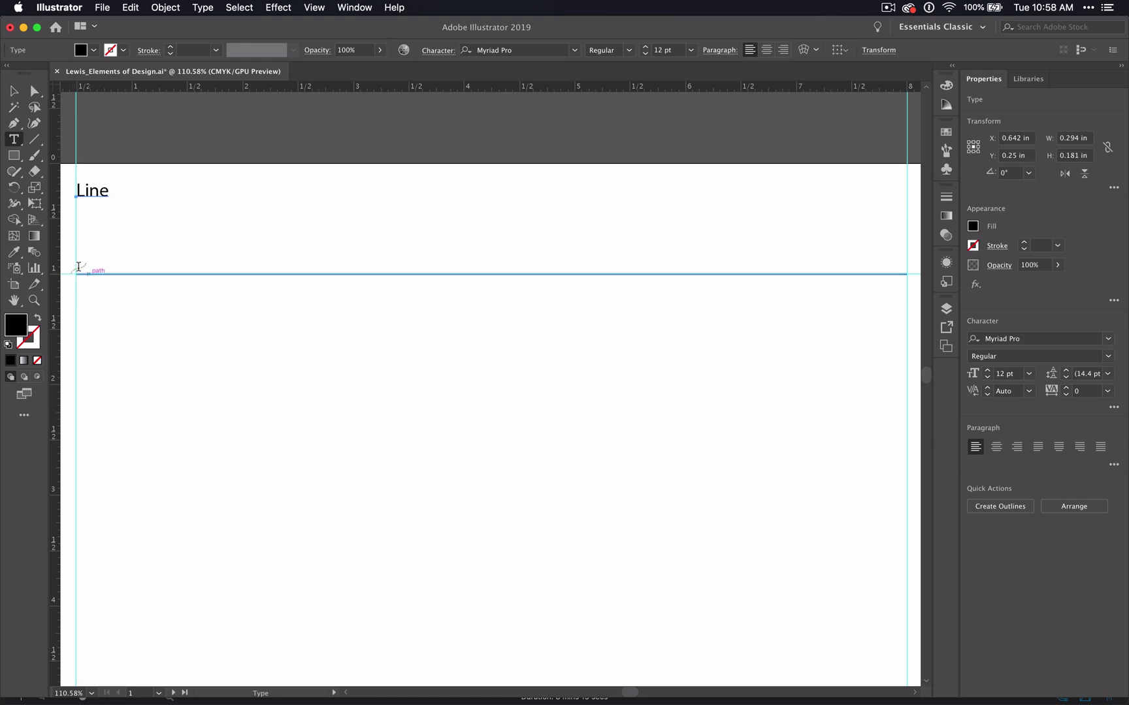
Move the 'Line' heading onto the rule and back up, then delete it.
click(14, 90)
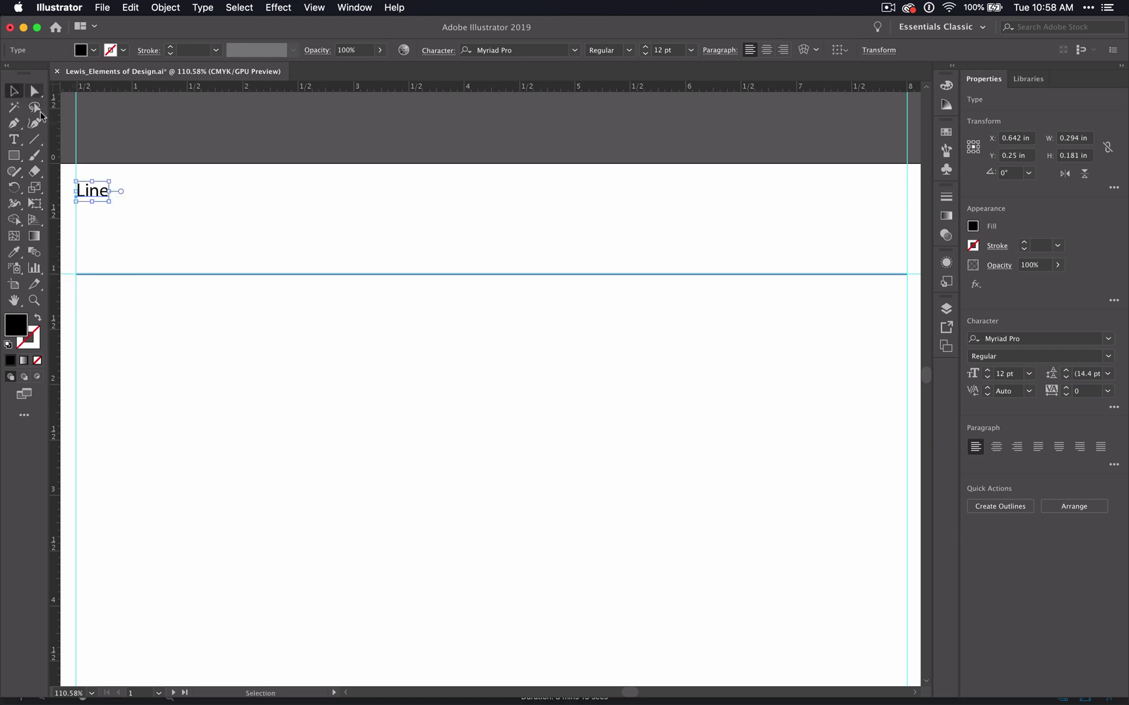
drag(90, 193, 91, 224)
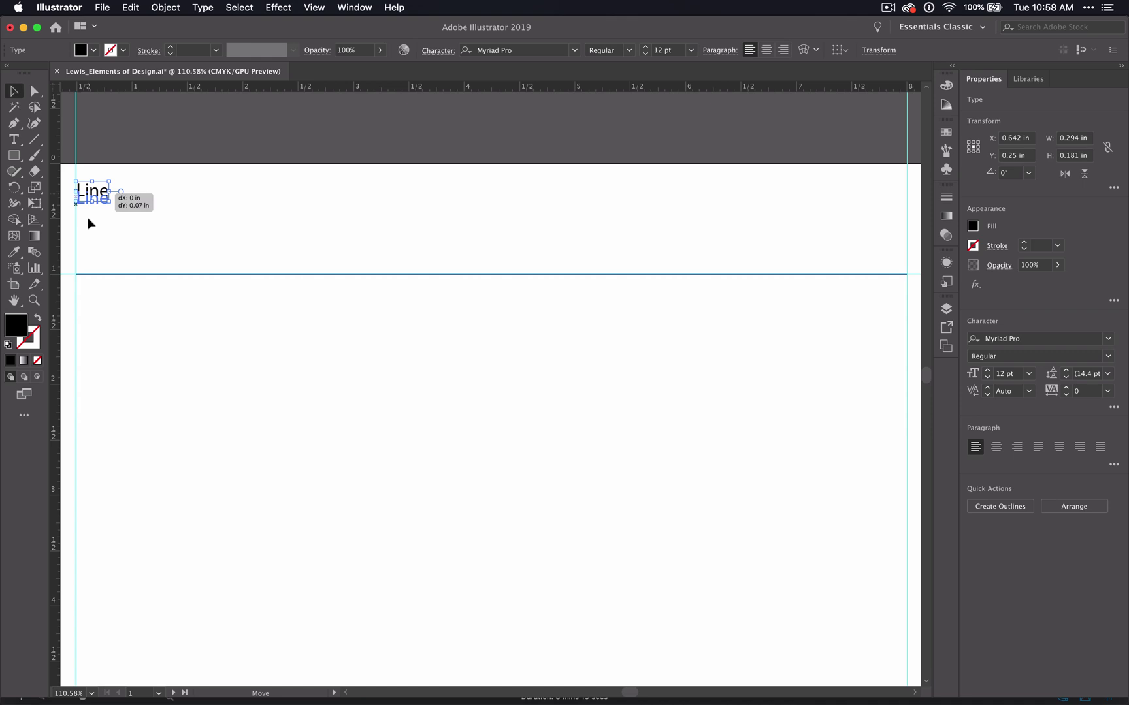
drag(91, 224, 91, 262)
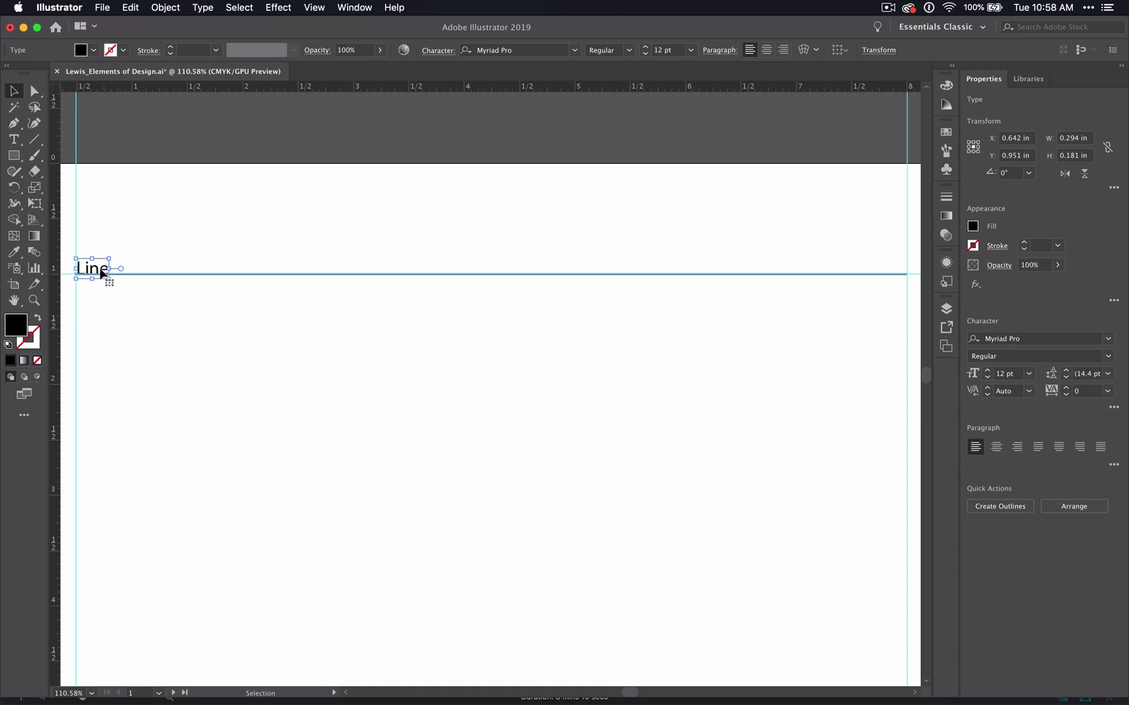
drag(99, 257, 134, 209)
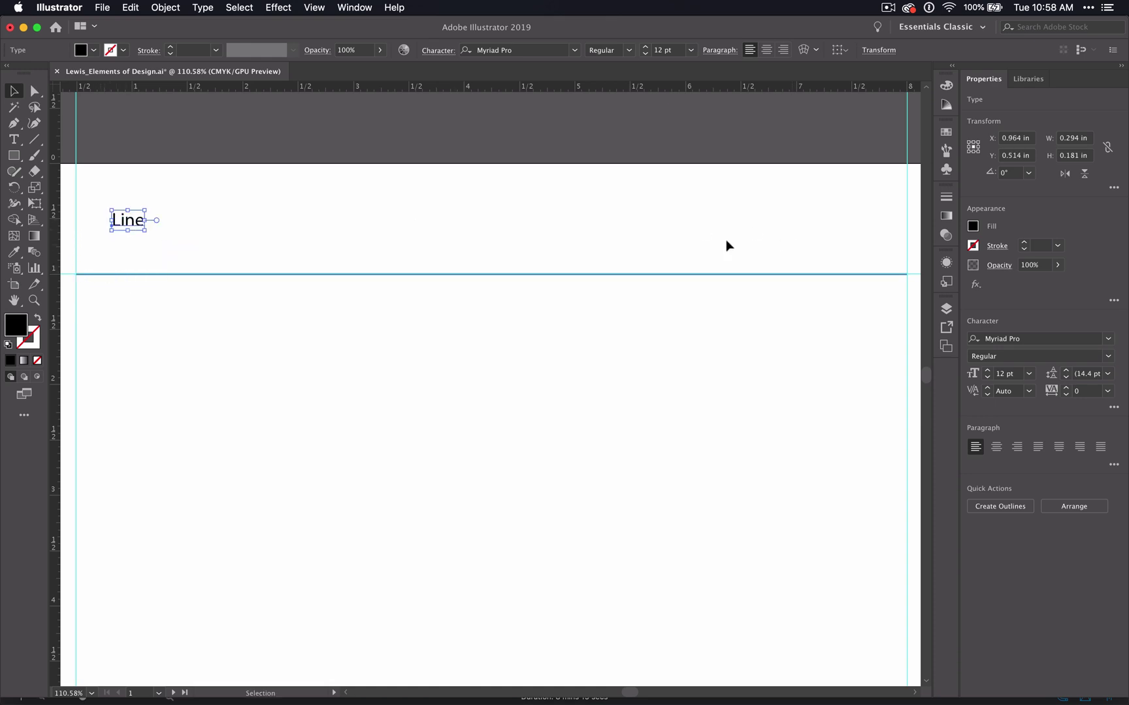
key(Delete)
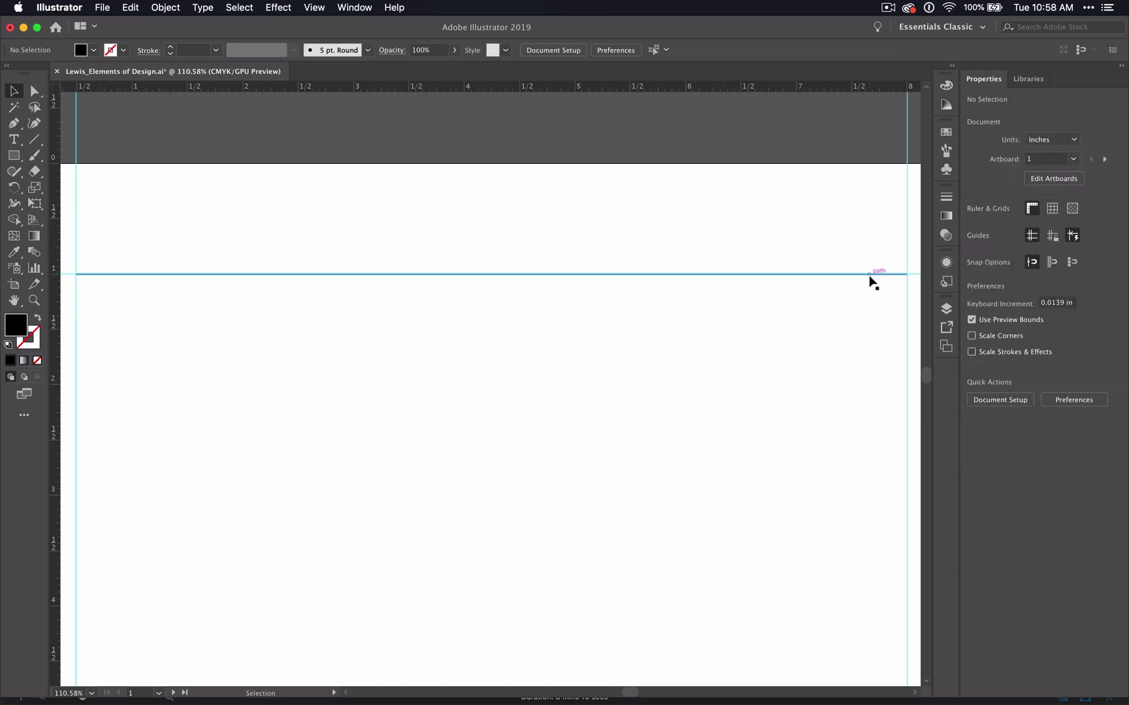
Lock Layer 1 and rename it 'lines' in the Layers panel.
click(945, 308)
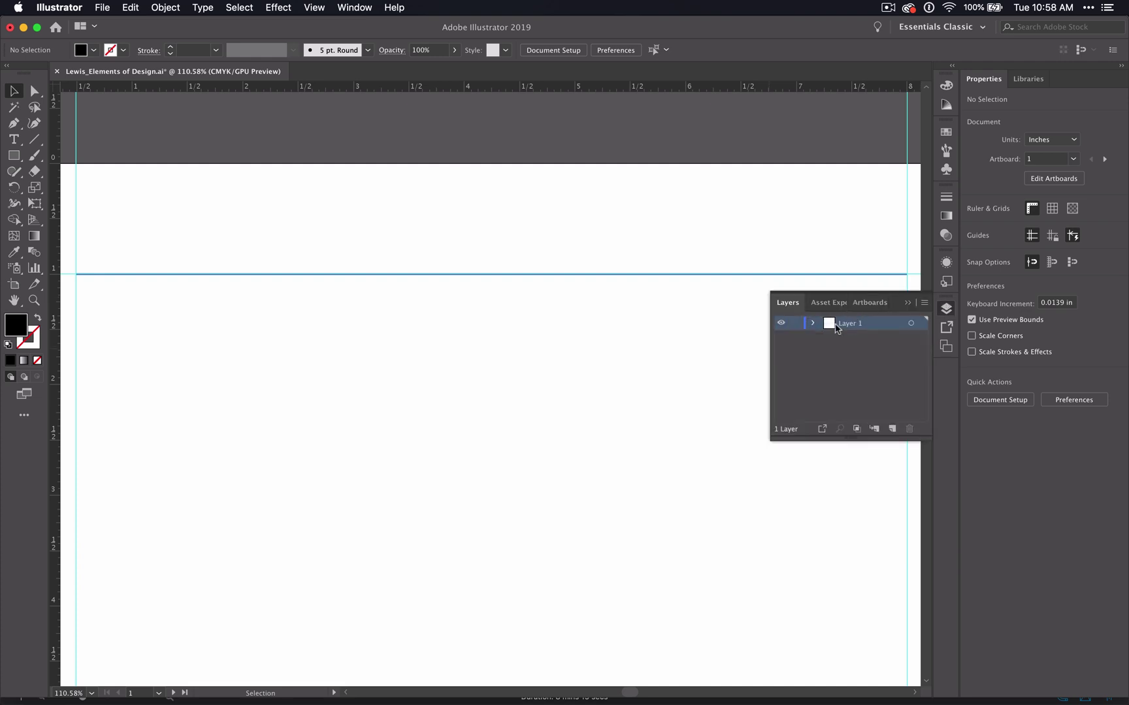
click(795, 323)
double_click(851, 324)
key(BackSpace)
text(lines)
Add a new layer above it named 'headlines'.
click(892, 430)
double_click(848, 324)
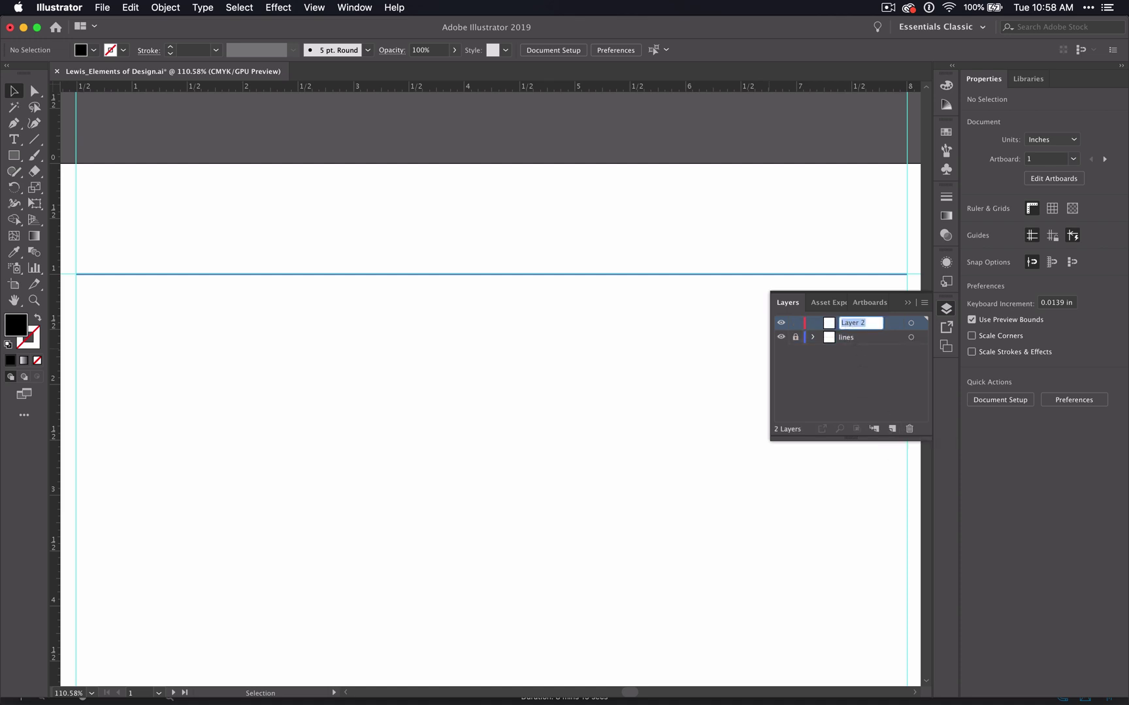
text(headlines)
click(842, 353)
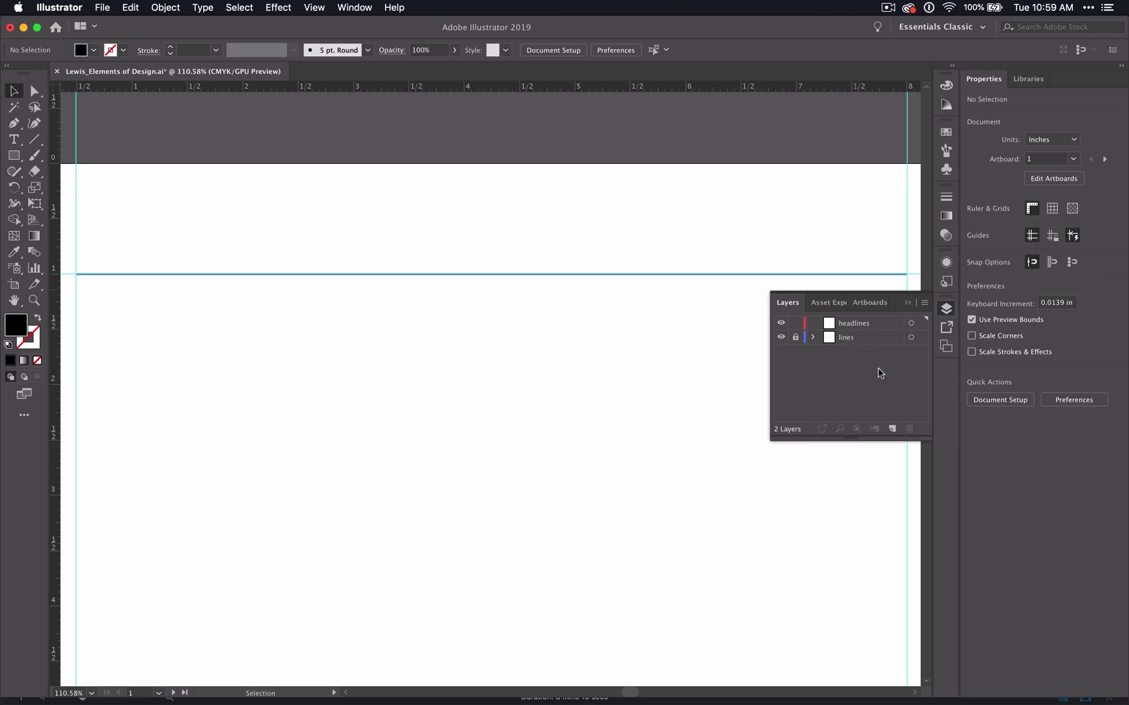
Add two new layers and rename the lines layer to 'bottom bun'.
click(891, 430)
click(891, 430)
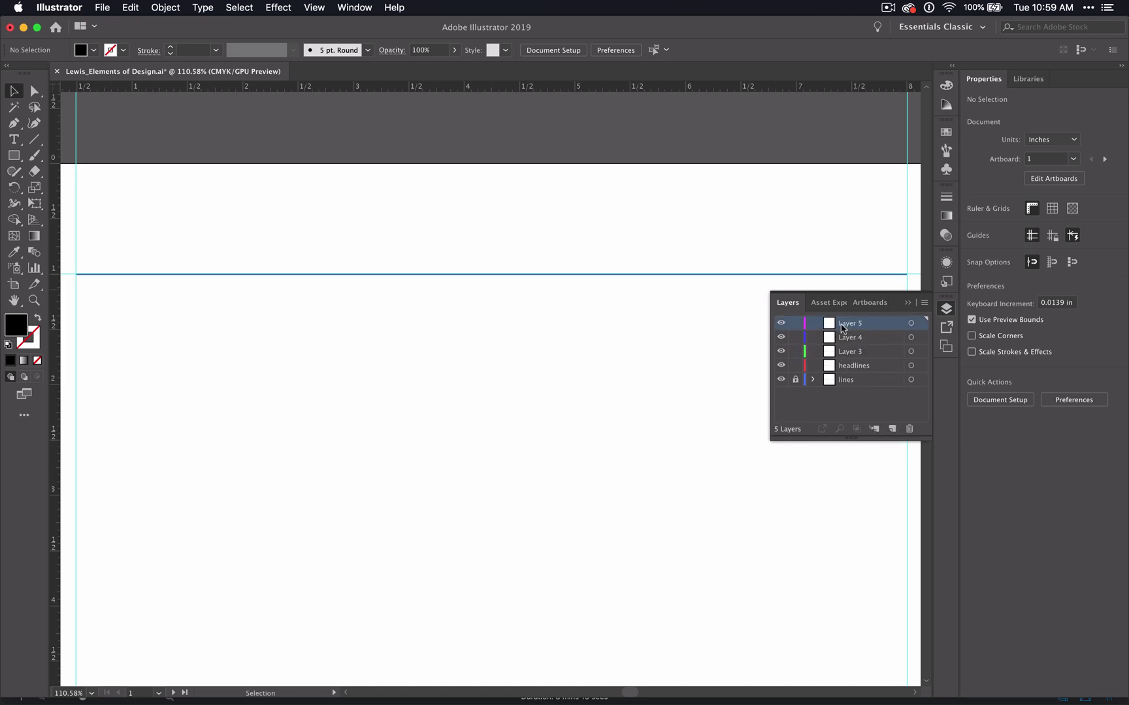
double_click(842, 382)
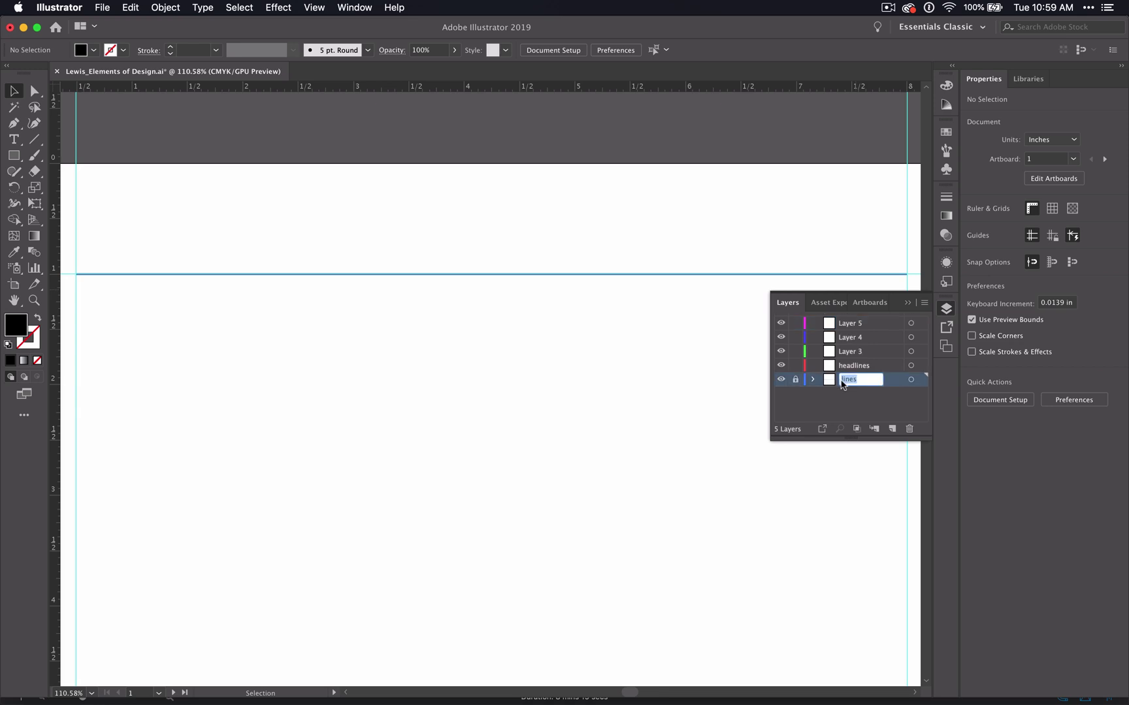
text(bottom bun)
Rename the remaining layers 'top bun', 'lettuce', 'mayo' and 'meat'.
double_click(849, 323)
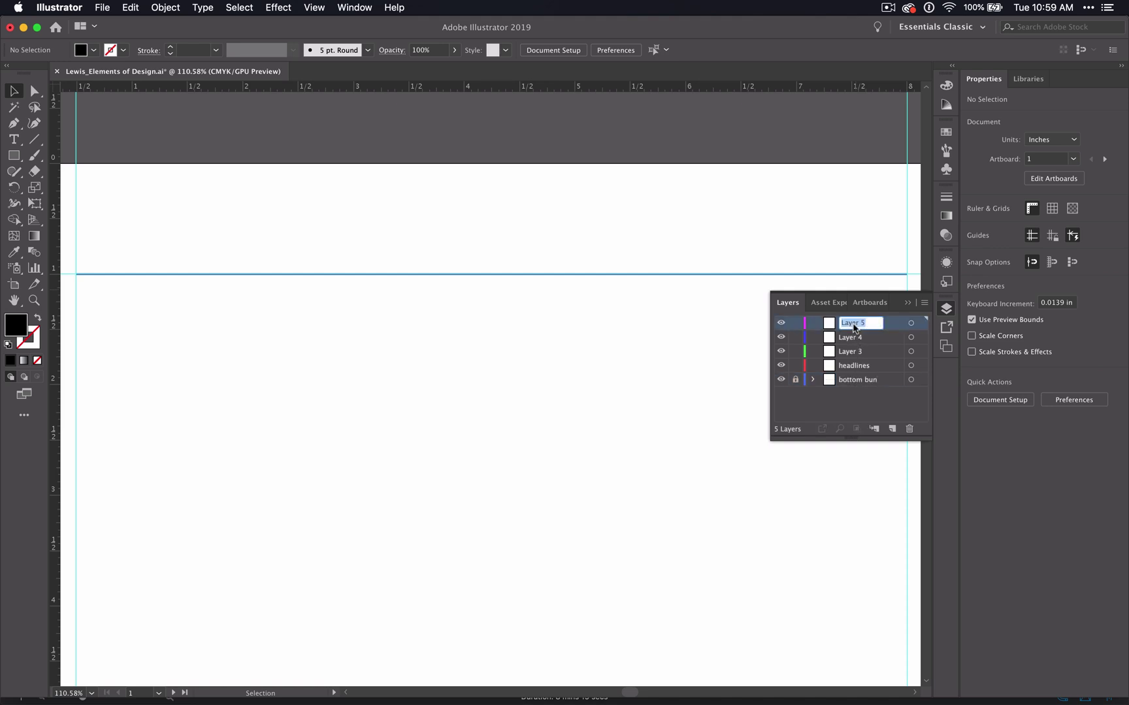
text(top bun)
double_click(860, 336)
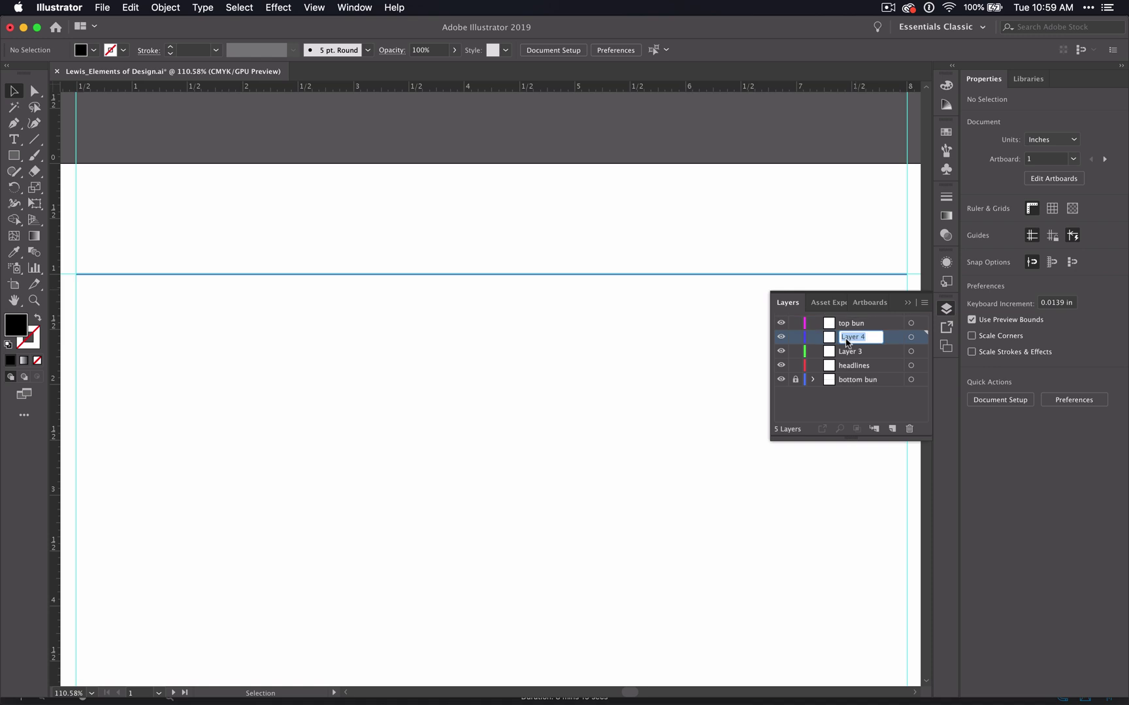
text(lettuce)
double_click(847, 351)
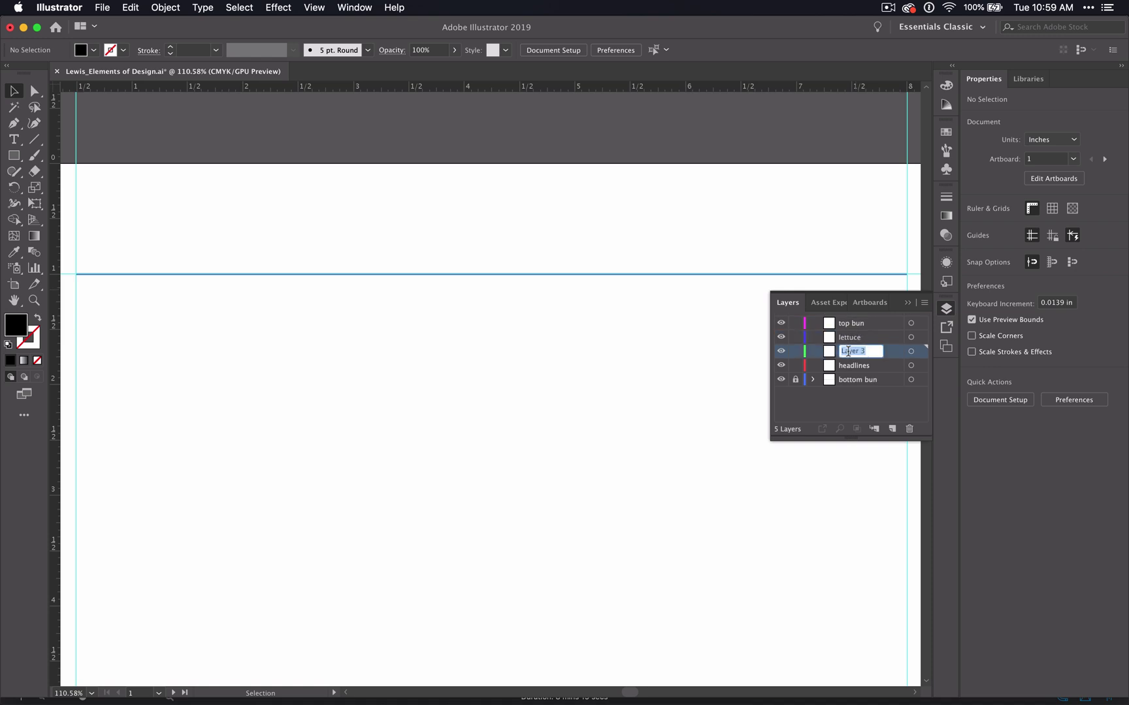
text(mayo)
double_click(858, 368)
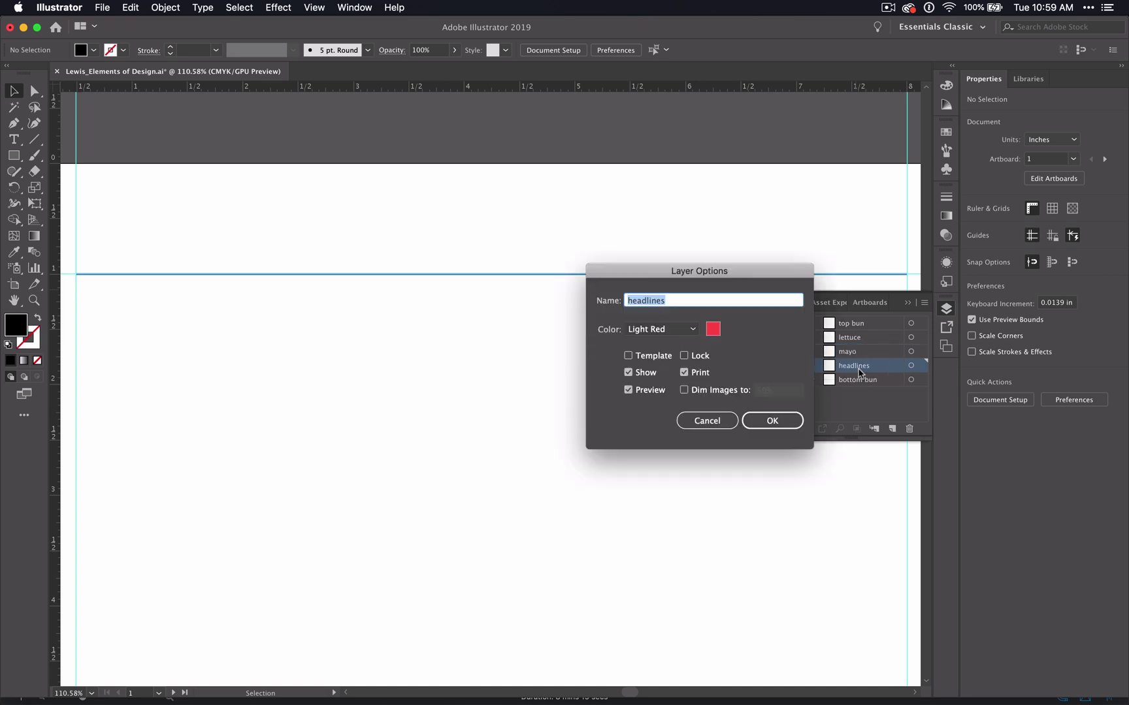
click(759, 425)
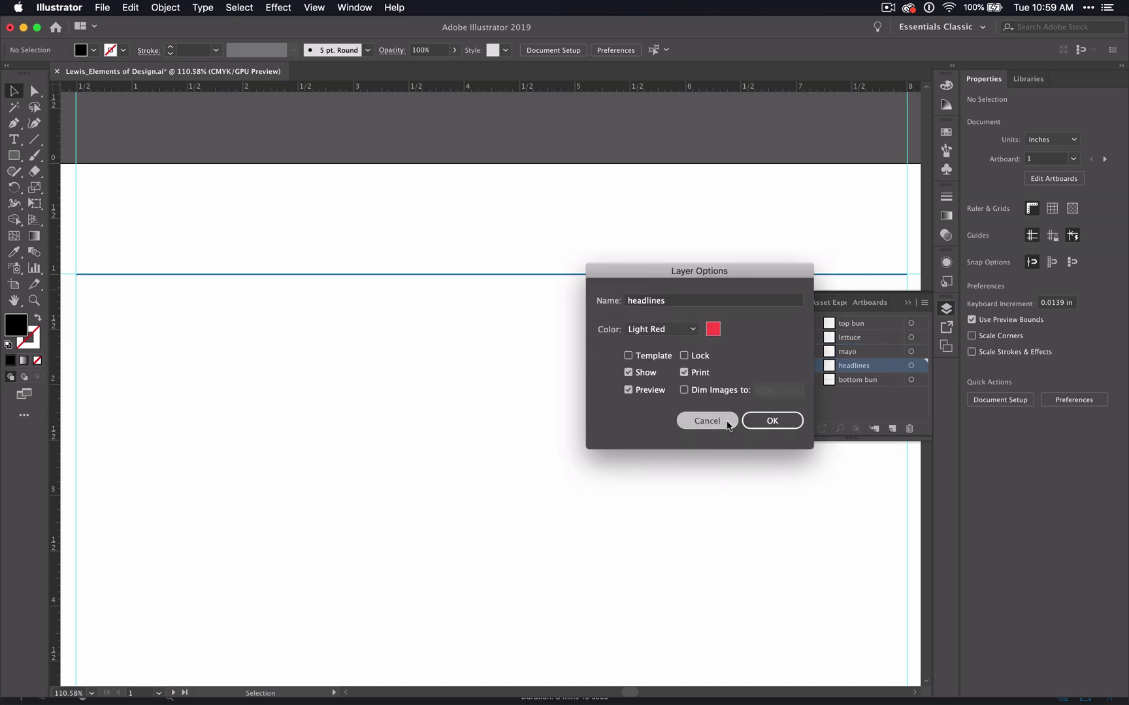
double_click(847, 366)
text(meat)
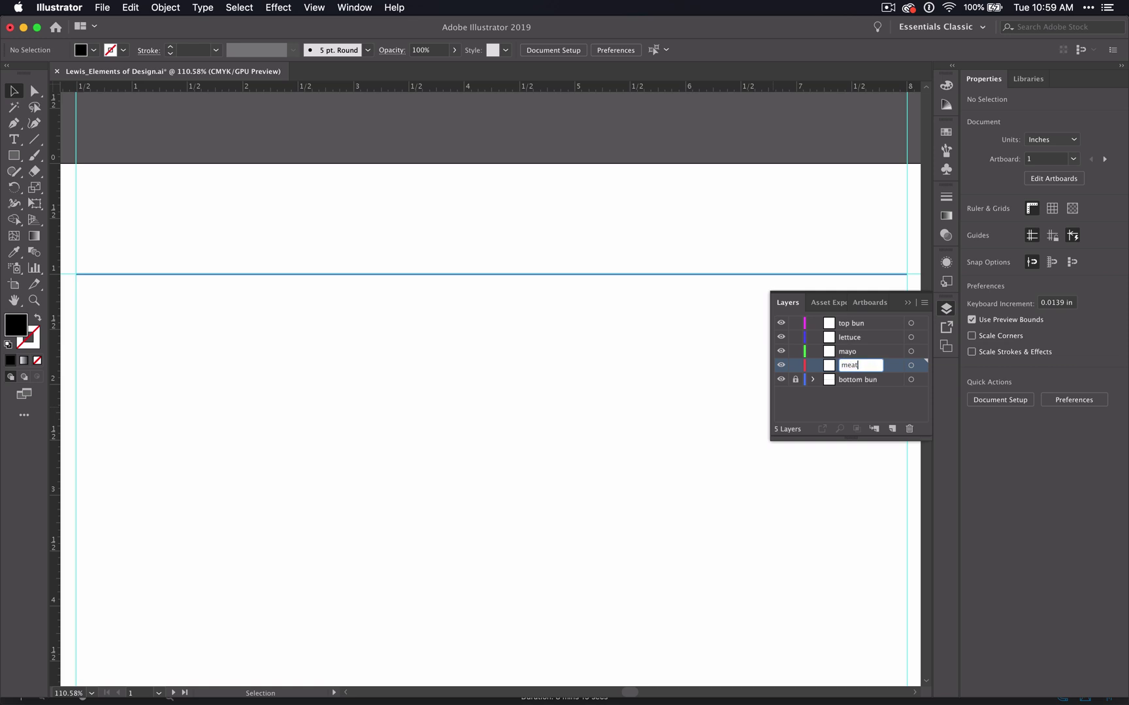
click(866, 411)
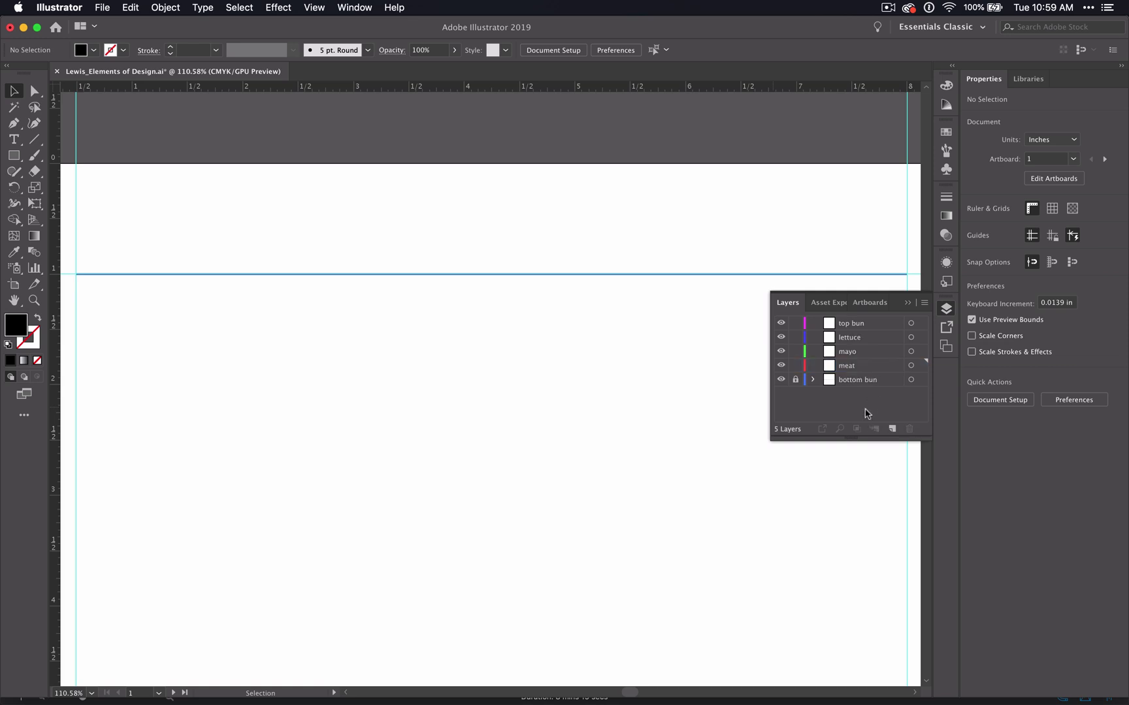
Lock the meat, mayo and lettuce layers and make top bun active.
click(796, 366)
click(796, 338)
click(853, 326)
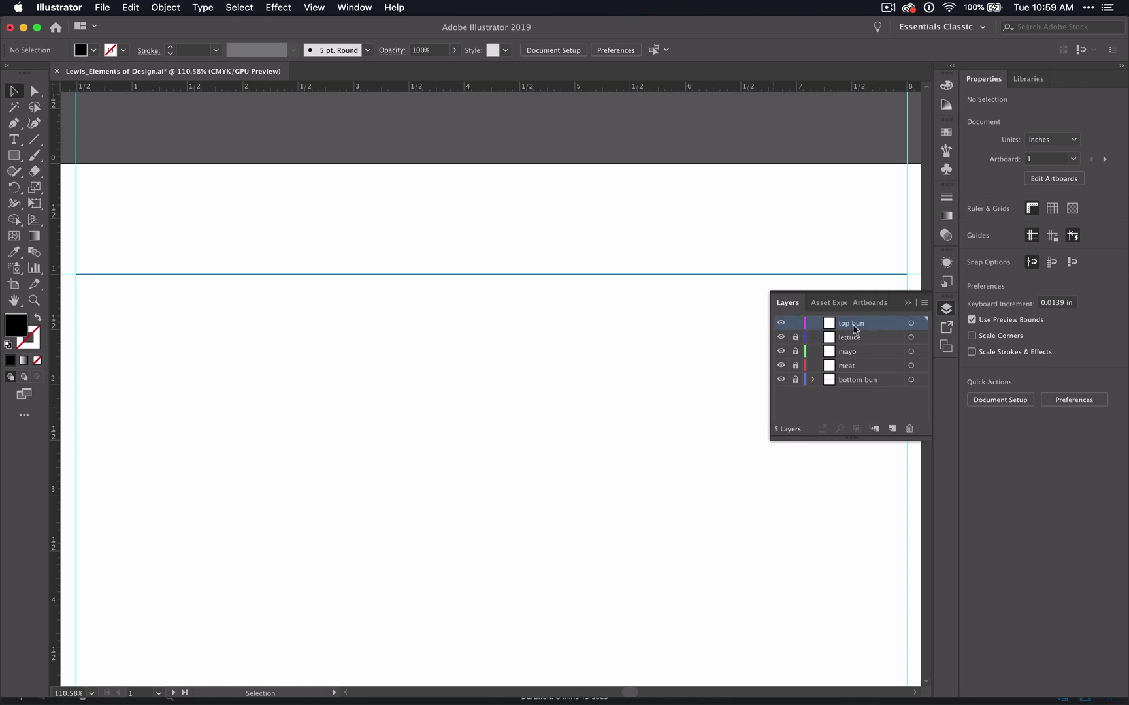
Draw long diagonal lines with a black stroke on the top bun layer.
click(35, 140)
drag(418, 360, 690, 503)
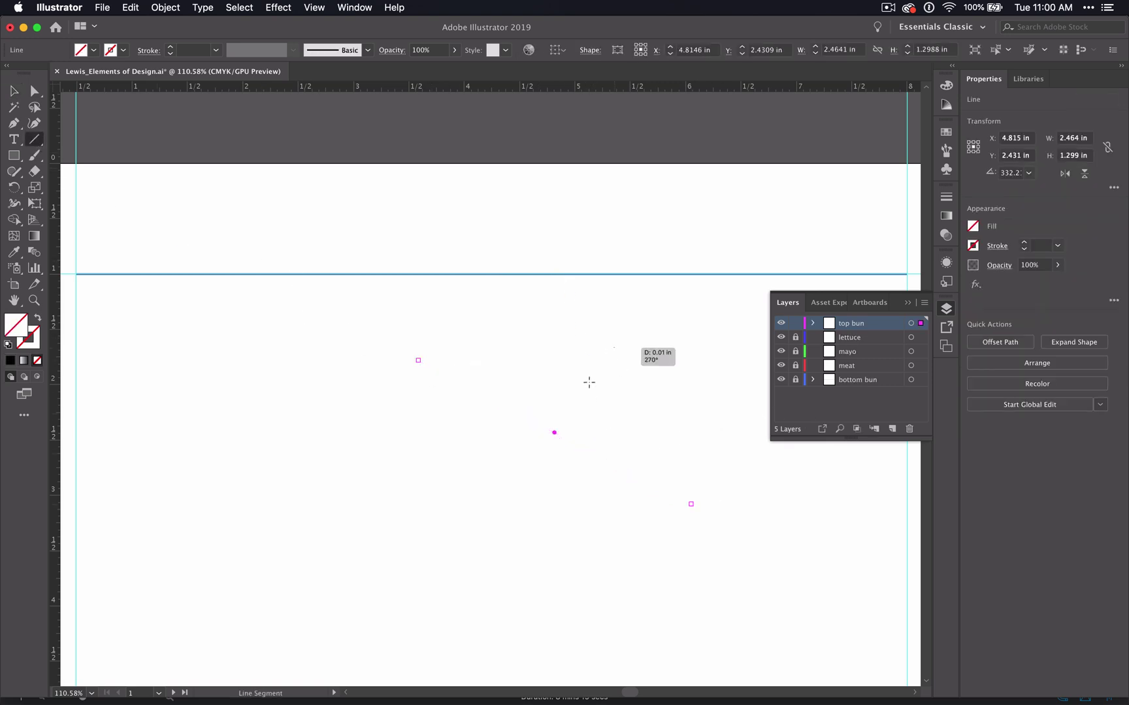
drag(614, 347, 425, 580)
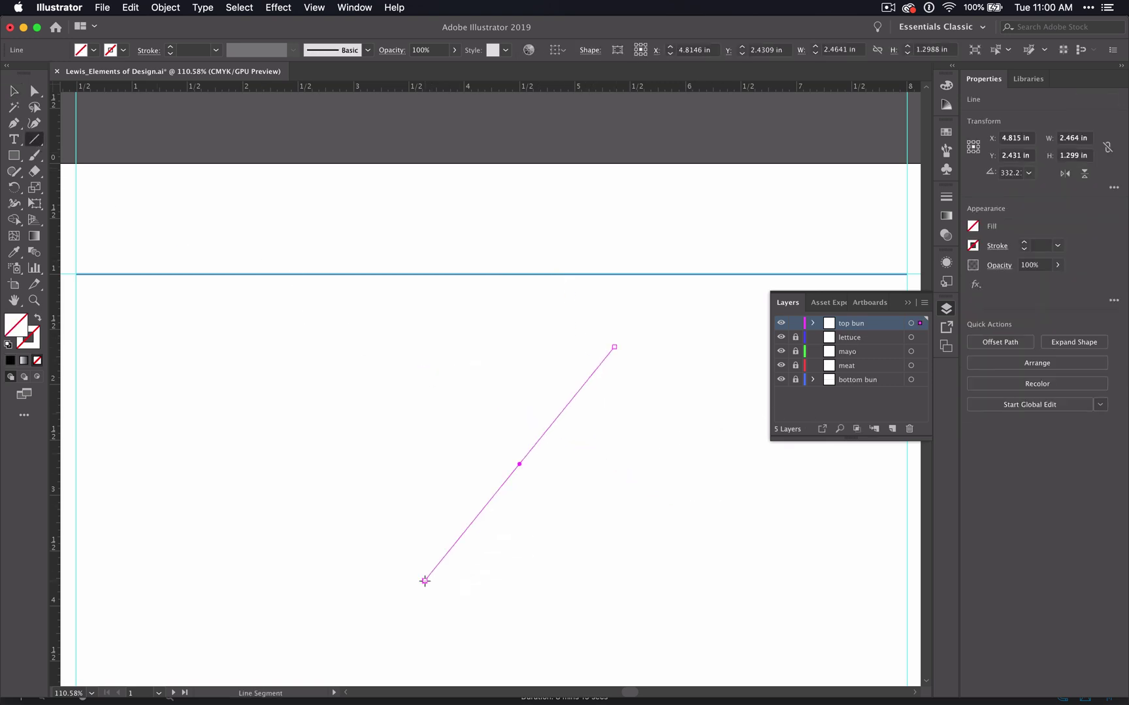
click(22, 347)
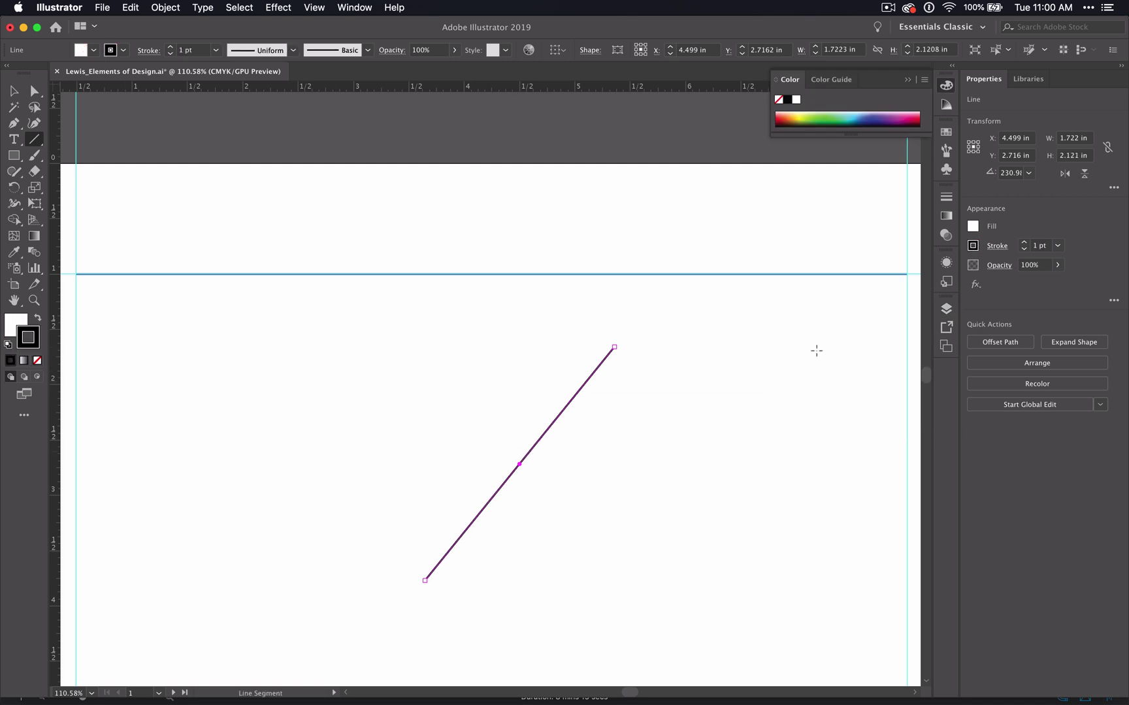
Lock top bun, make lettuce active, and draw a shorter crossing line there.
click(947, 310)
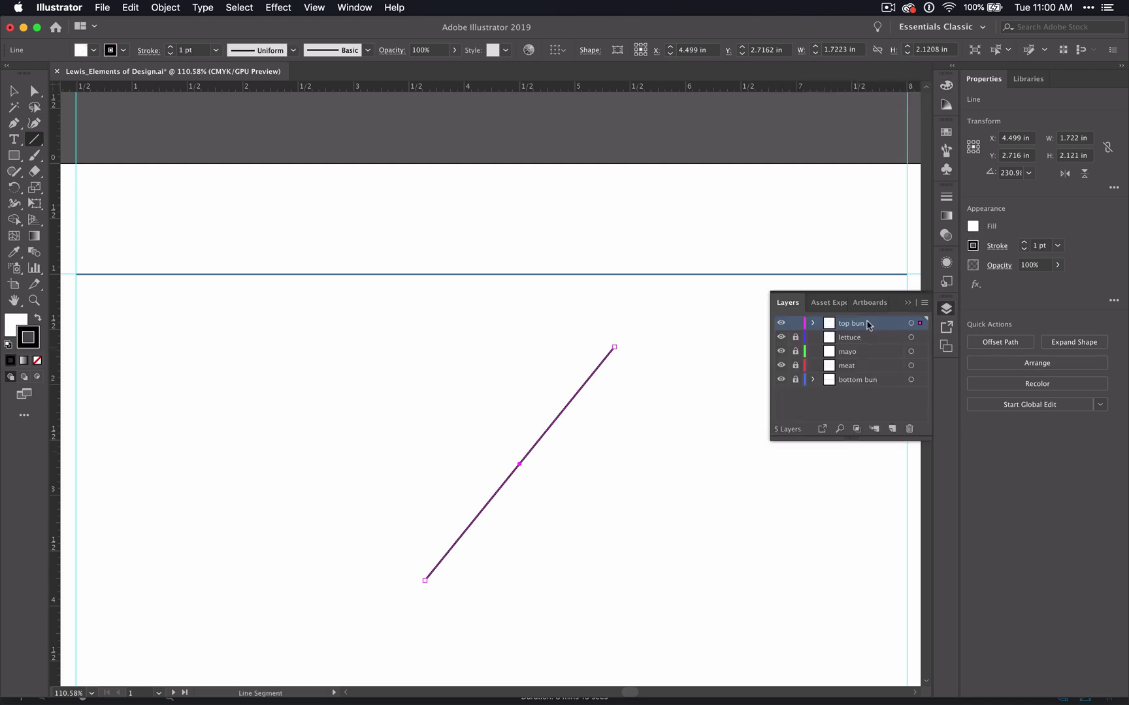
click(794, 323)
click(866, 340)
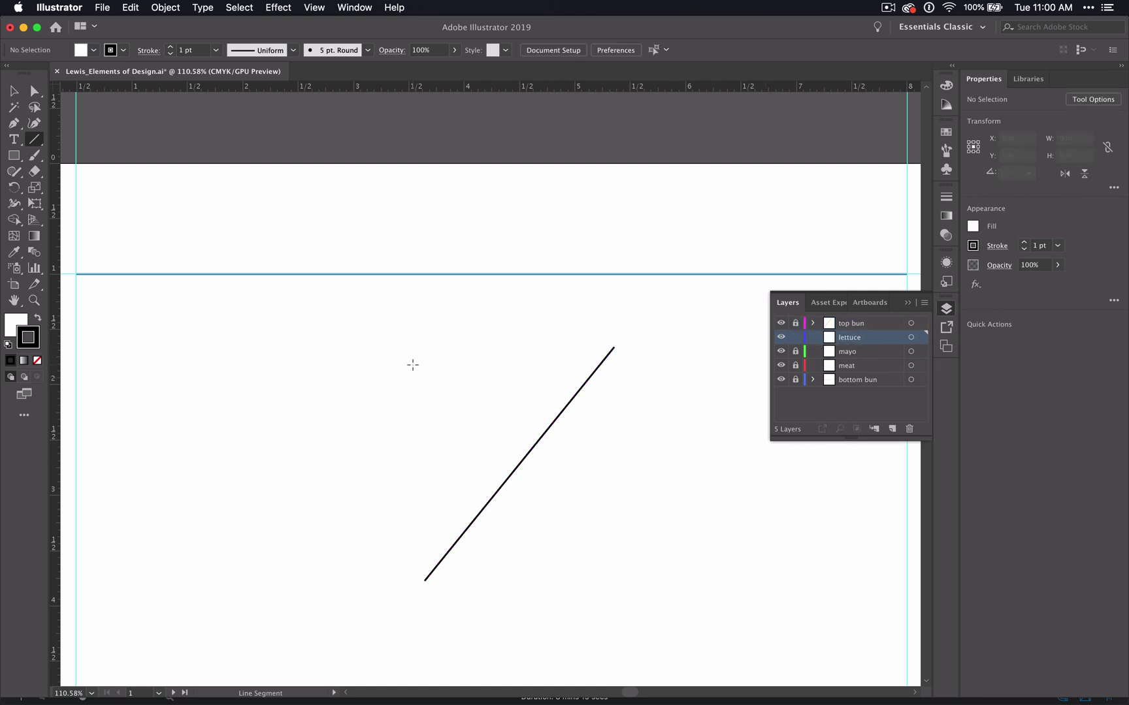
drag(575, 433, 714, 500)
drag(621, 476, 478, 355)
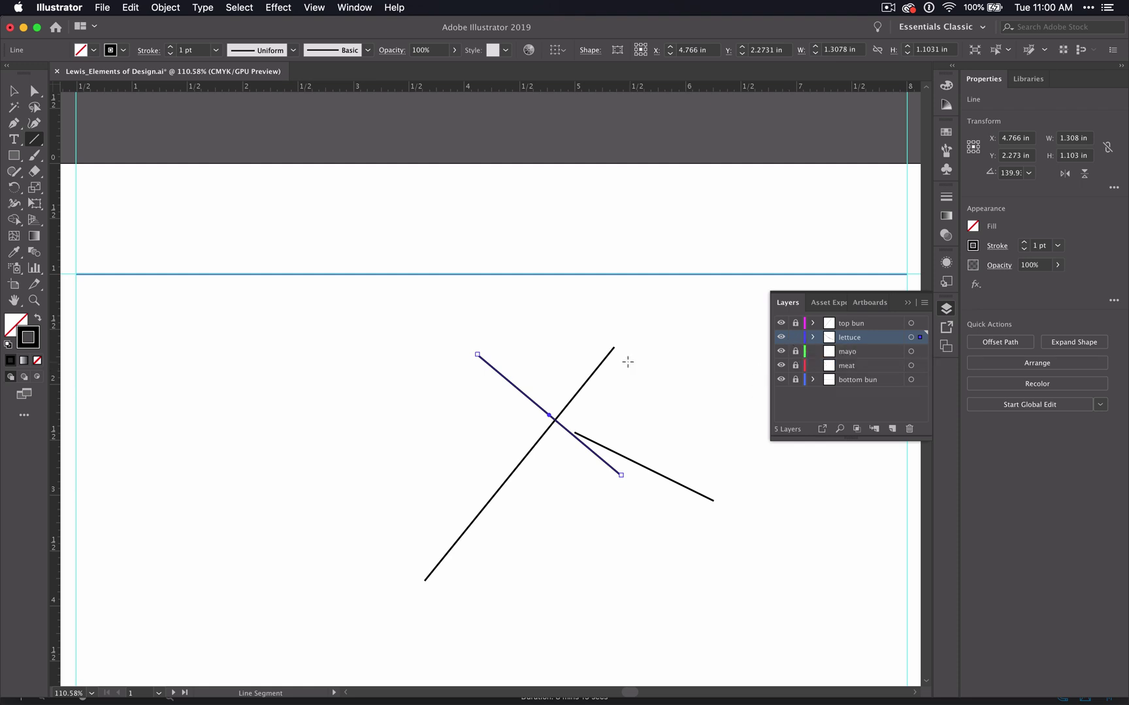
Unlock top bun, move the long diagonal up and right, then unlock lettuce and mayo.
click(14, 91)
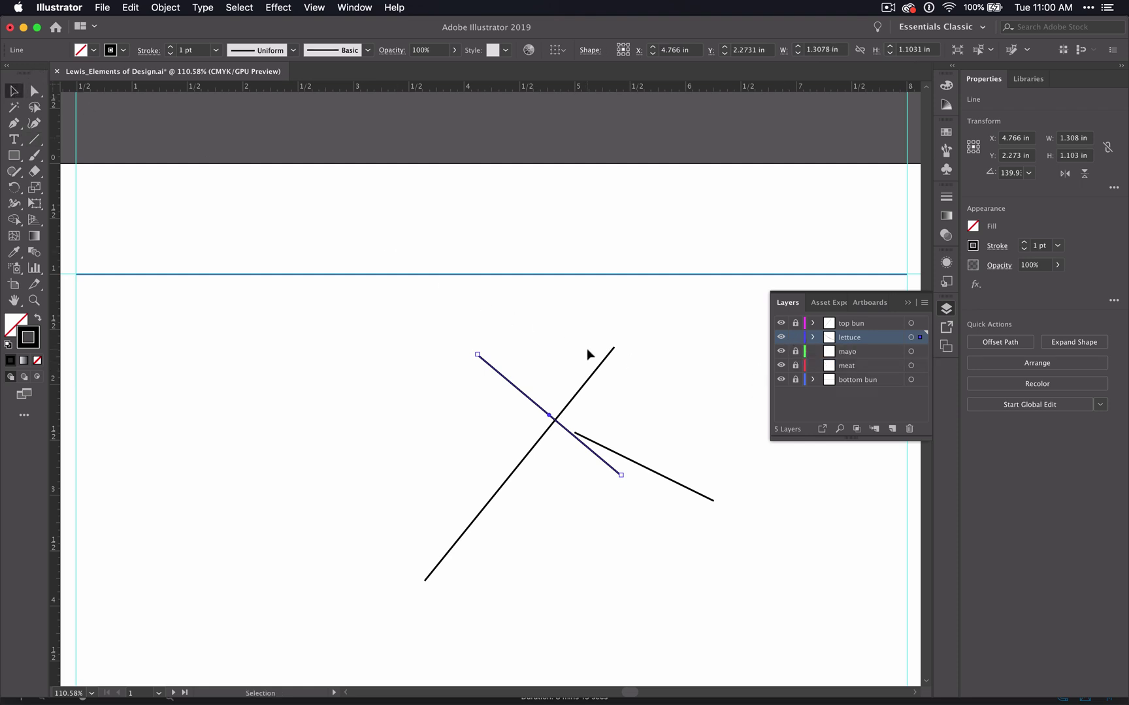
drag(604, 366, 630, 297)
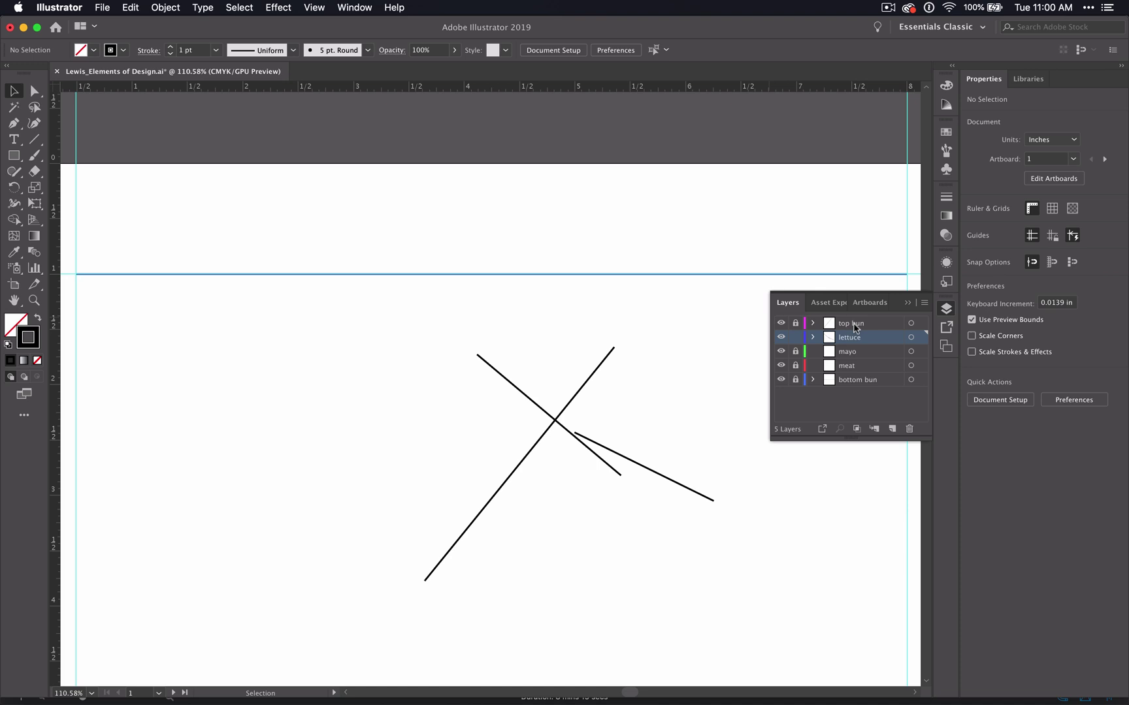
click(794, 352)
click(795, 324)
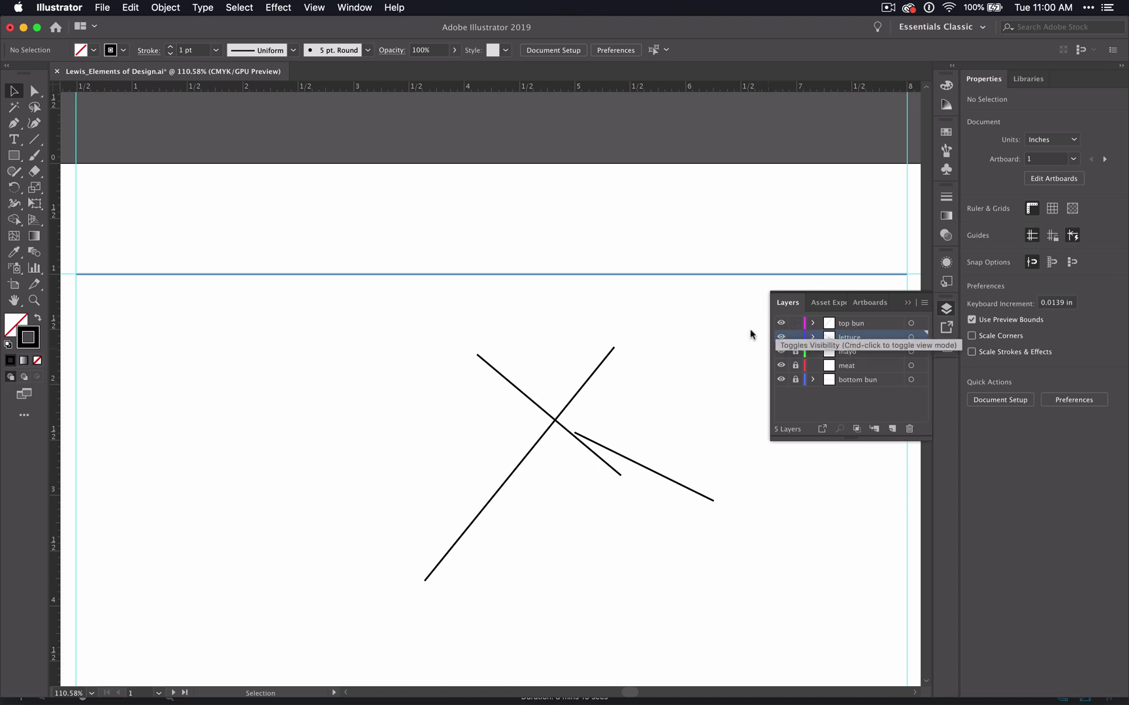
drag(585, 373, 638, 290)
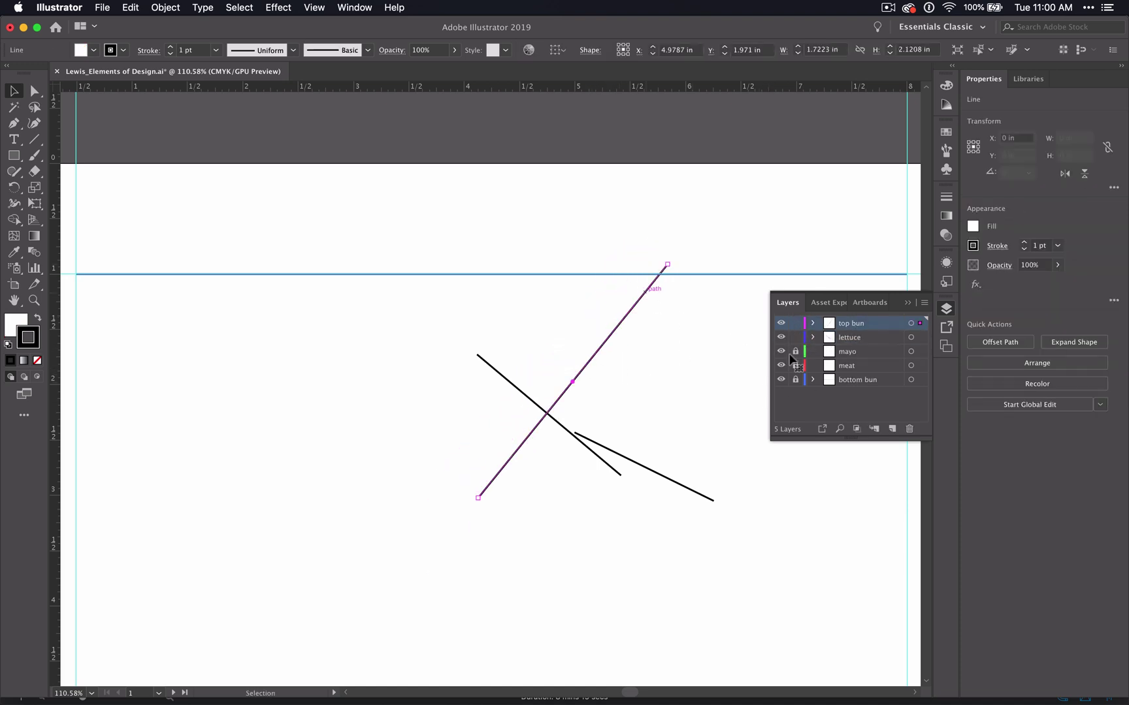
click(753, 273)
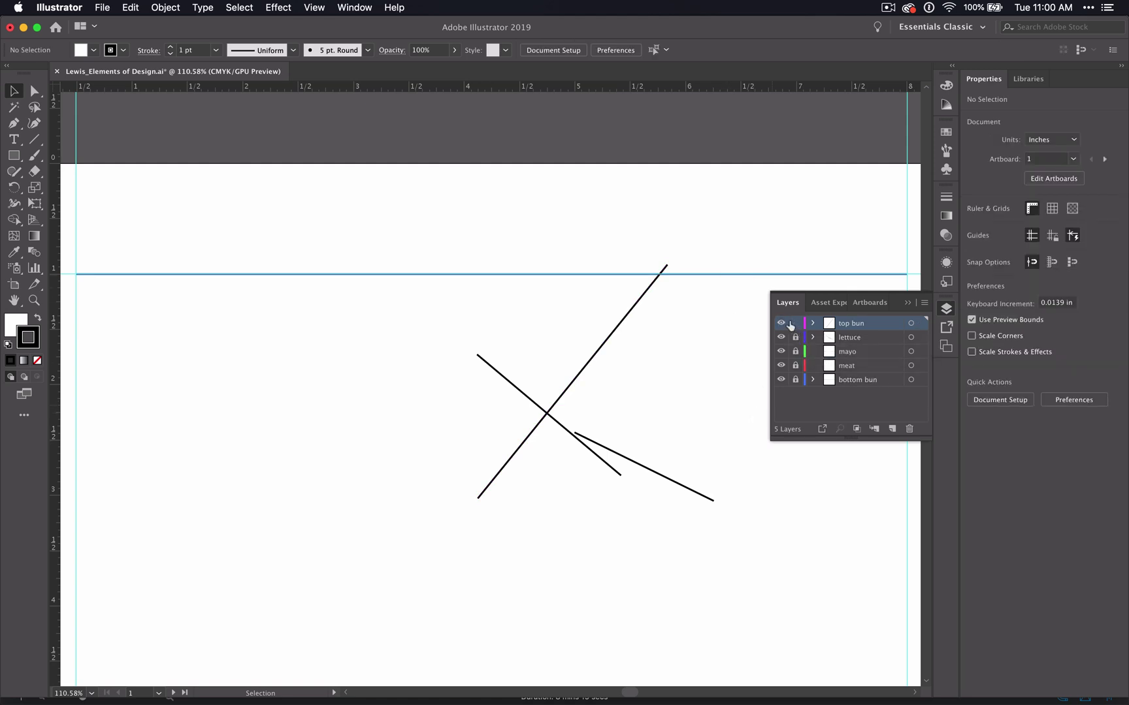
drag(795, 338, 795, 352)
Undo three times to remove the practice lines and layer changes.
key(super+z)
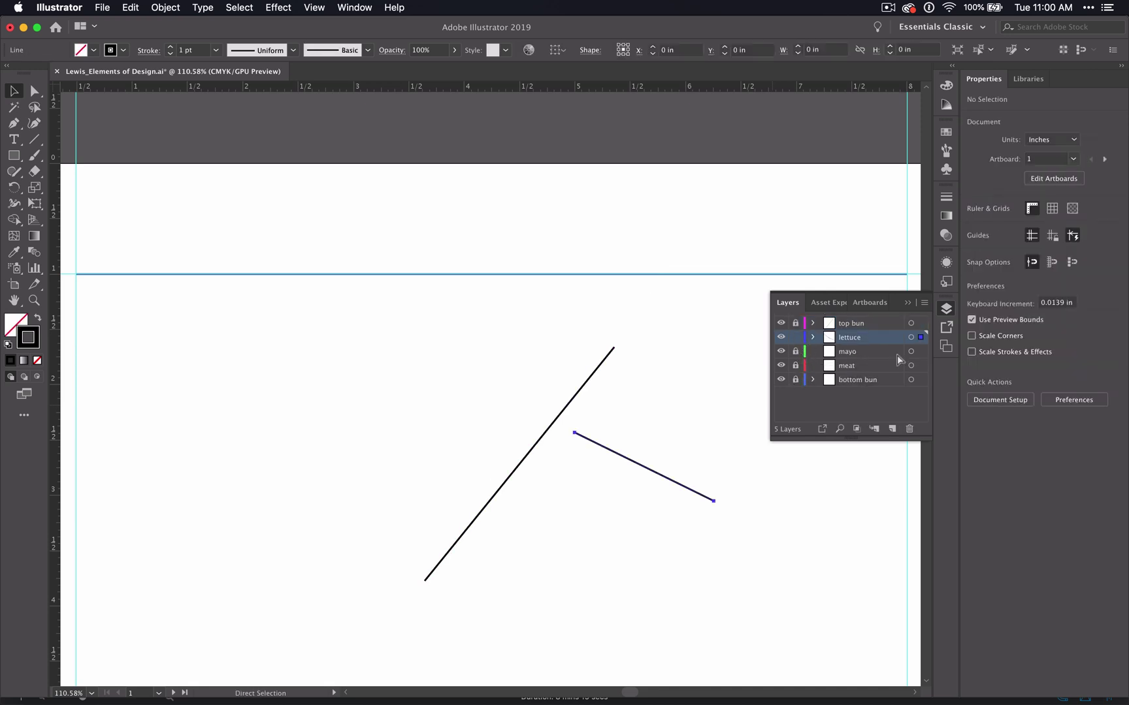
key(super+z)
key(super+z)
key(super+z)
key(super+z)
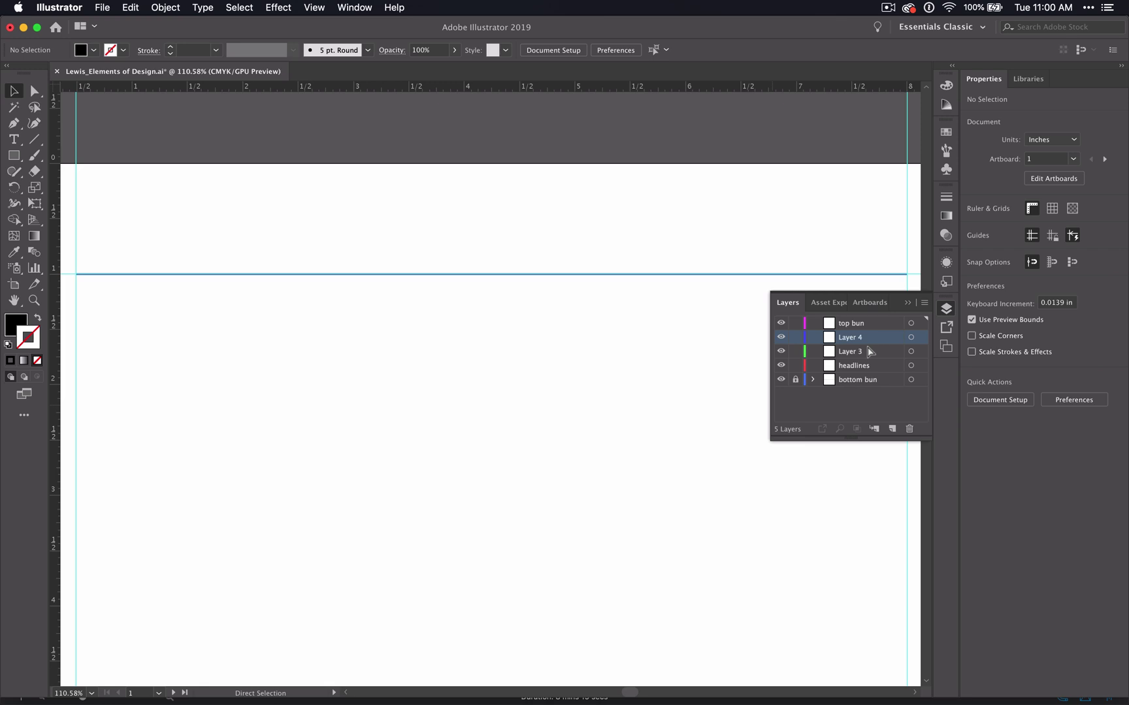
key(super+z)
key(super+z)
key(super+z)
key(super+z)
key(super+z)
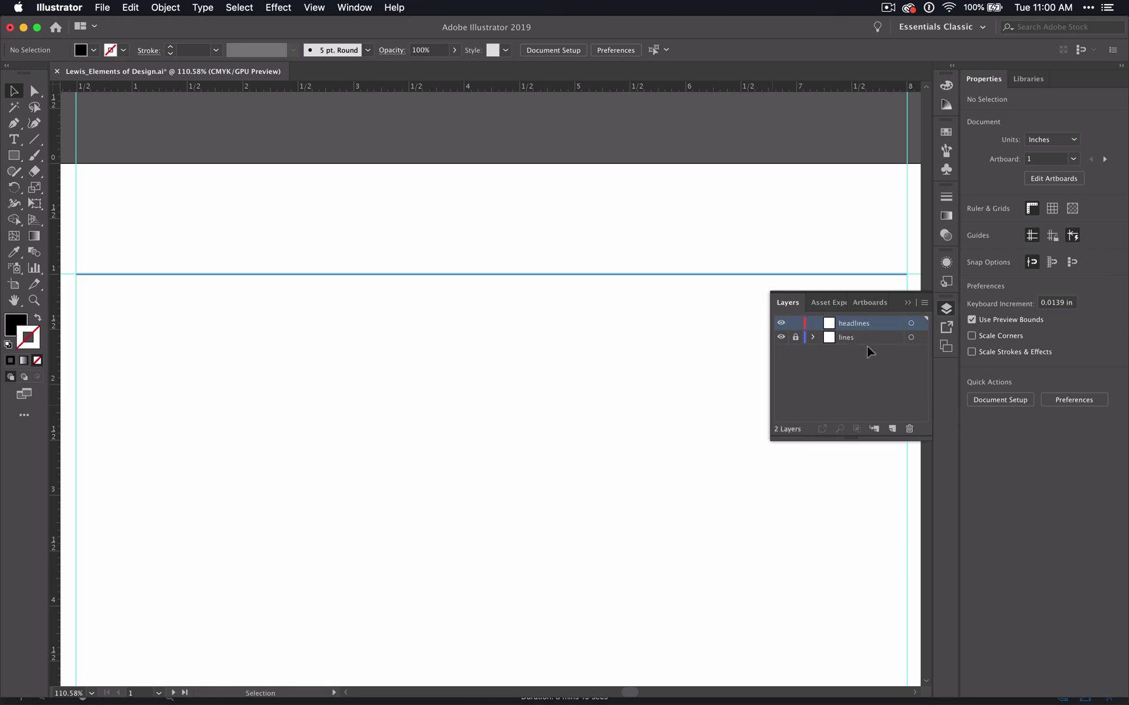